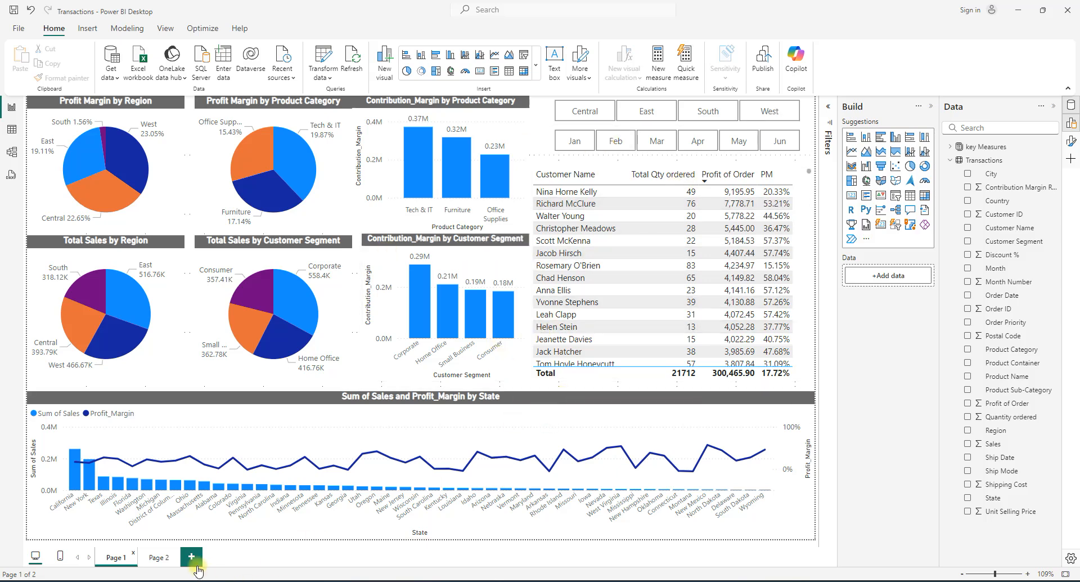
# View the sales dashboard on Page 2, and add a blank third page to the report
pyautogui.click(159, 557)
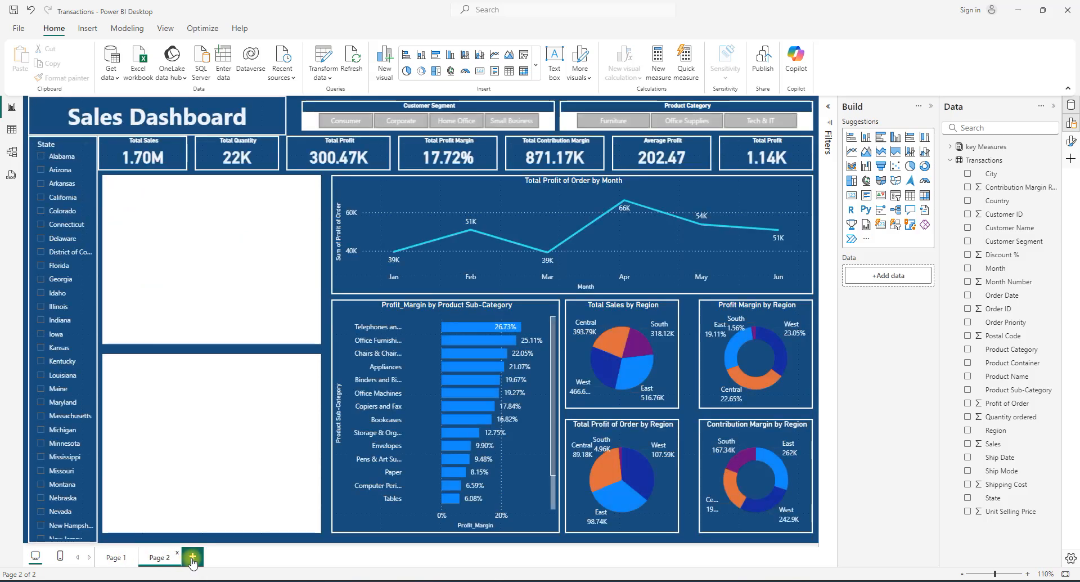
pyautogui.click(193, 558)
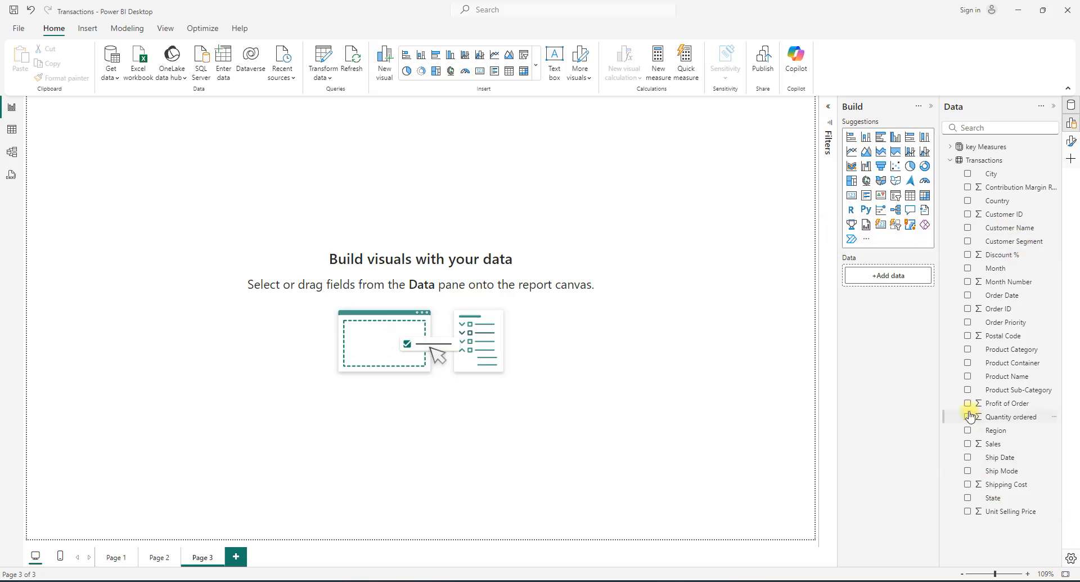
# Create a hierarchy from the Product Category field and add Product Sub-Category to it as a level
pyautogui.rightClick(1025, 353)
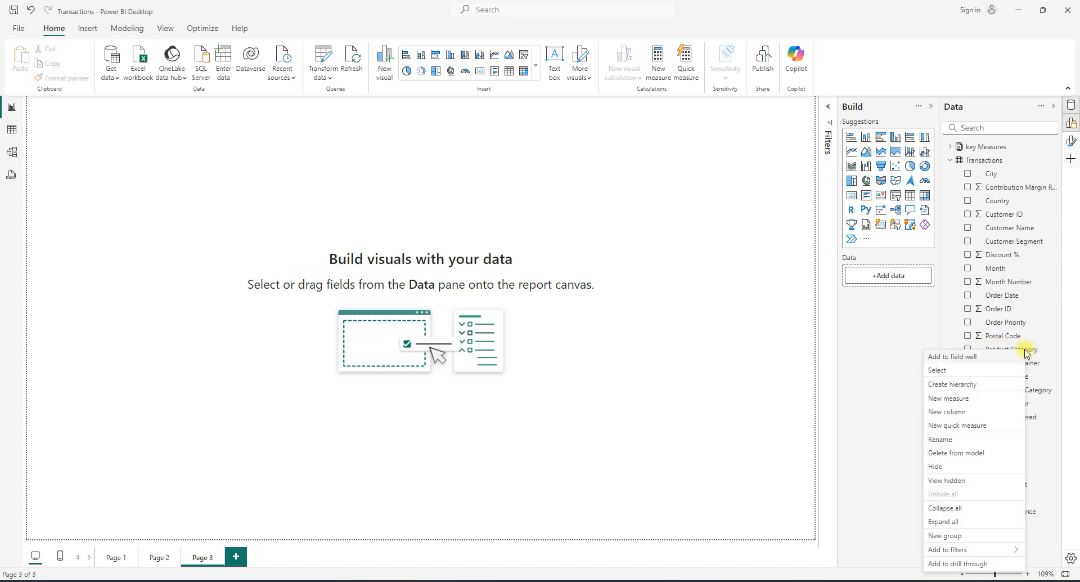
pyautogui.click(979, 385)
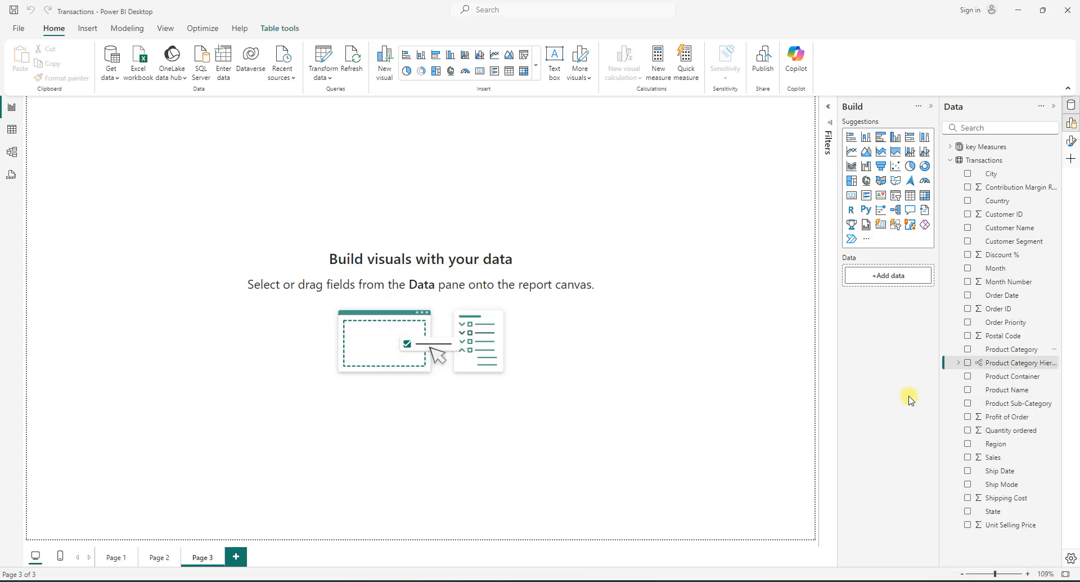
pyautogui.rightClick(1028, 407)
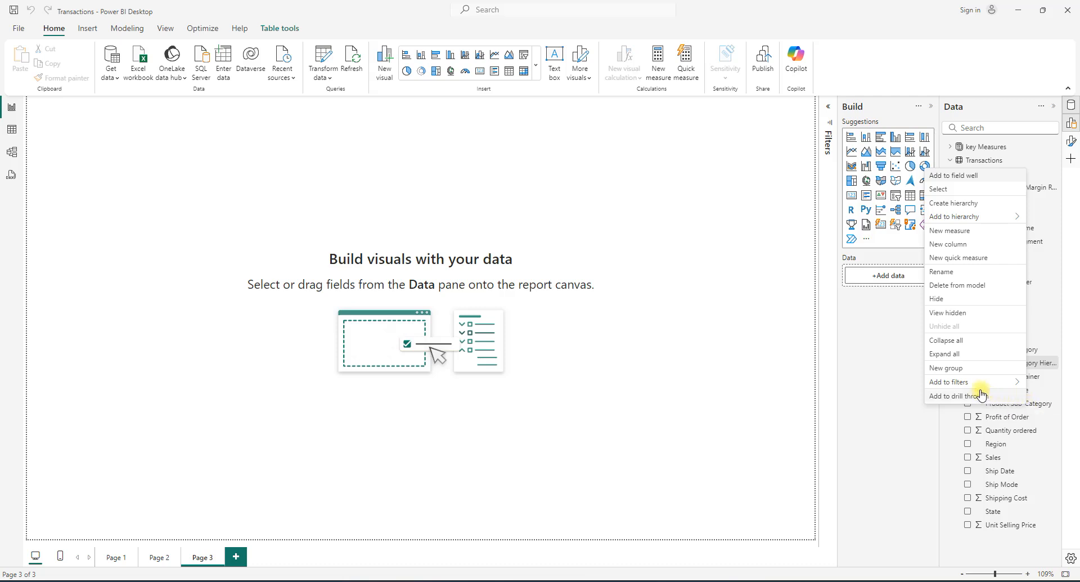
pyautogui.moveTo(975, 382)
pyautogui.moveTo(976, 221)
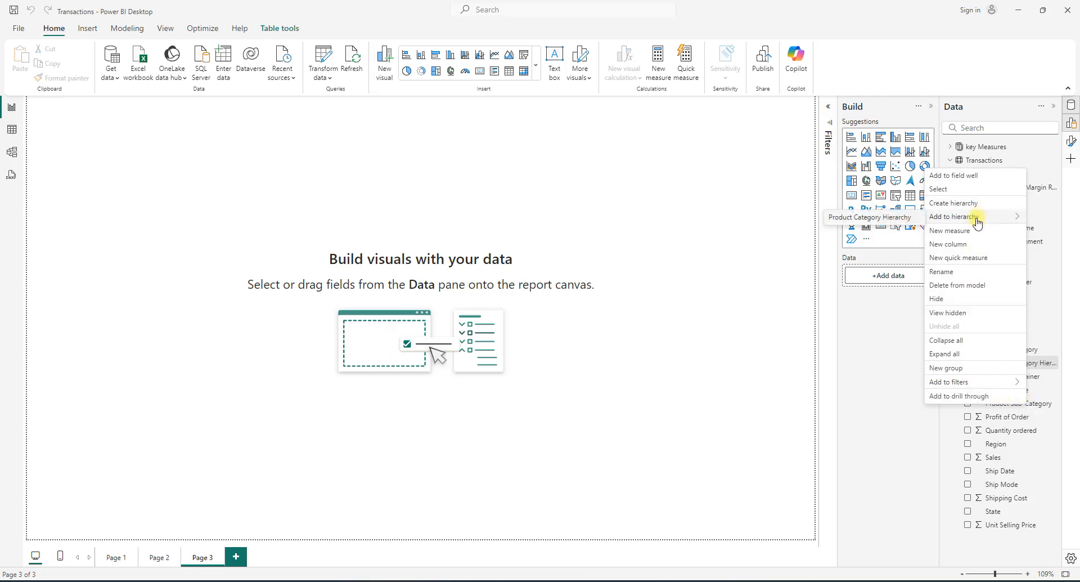
pyautogui.click(892, 223)
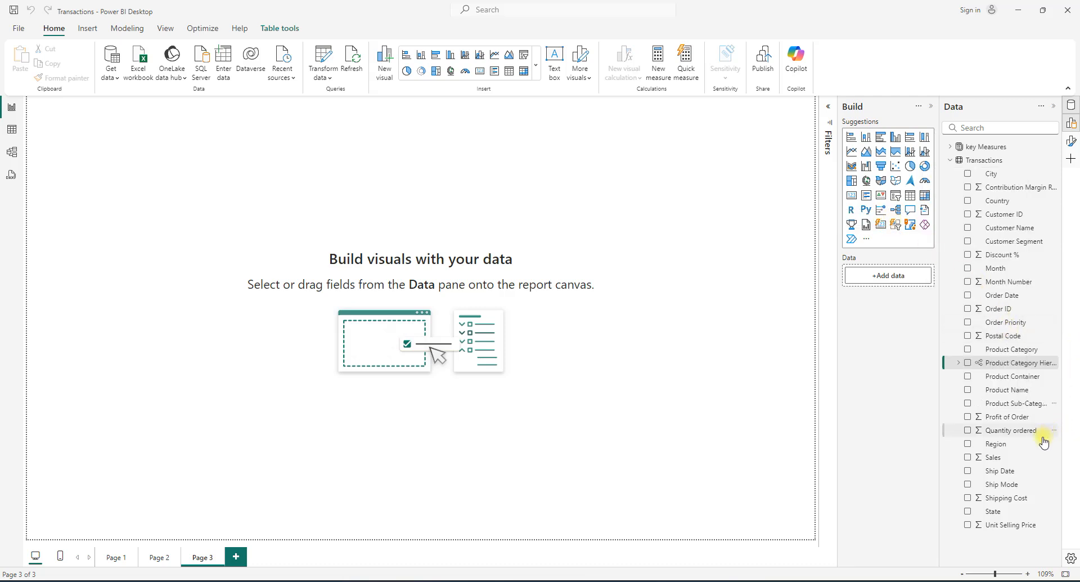
# Add Product Name to the Product Category Hierarchy, and check the hierarchy's levels in the model view before returning to the report
pyautogui.rightClick(1030, 394)
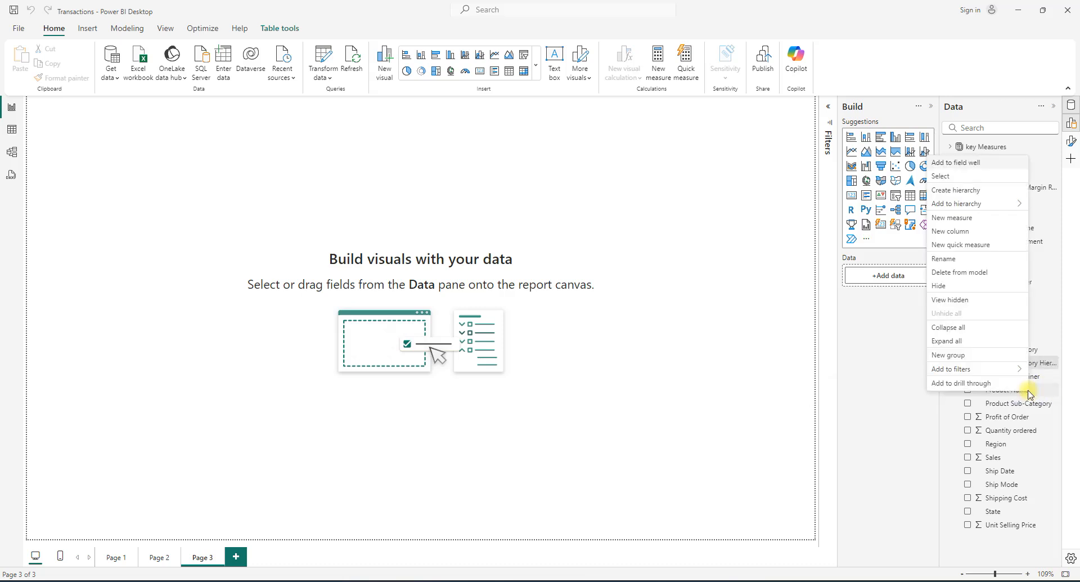
pyautogui.moveTo(957, 203)
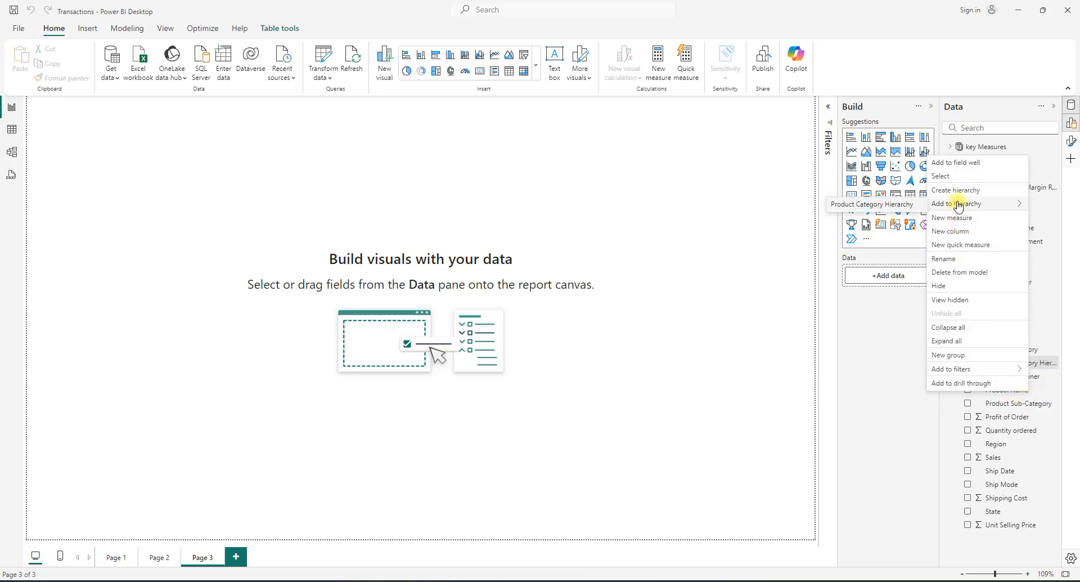
pyautogui.click(901, 206)
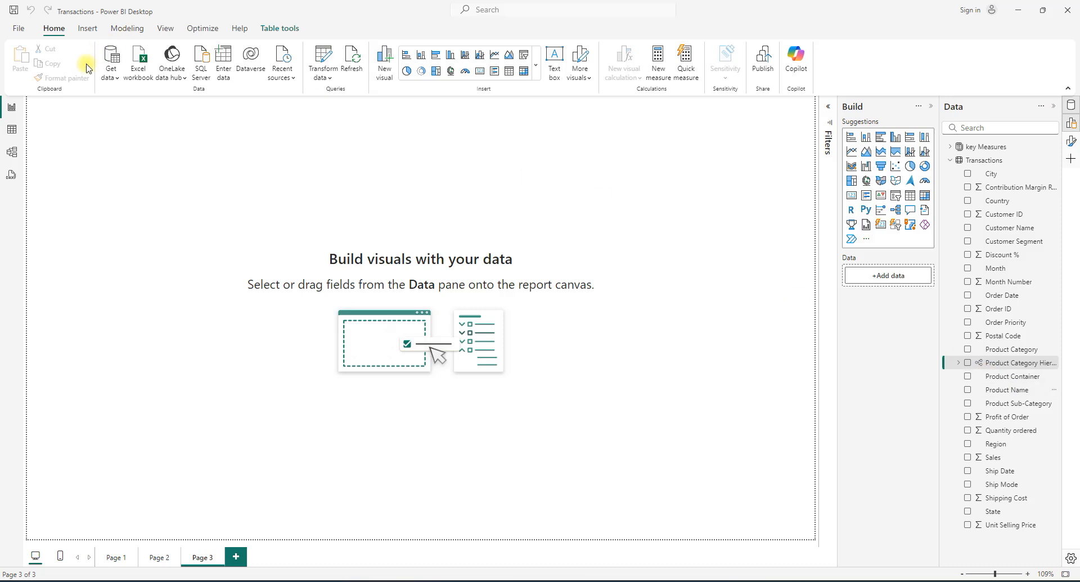
pyautogui.click(12, 153)
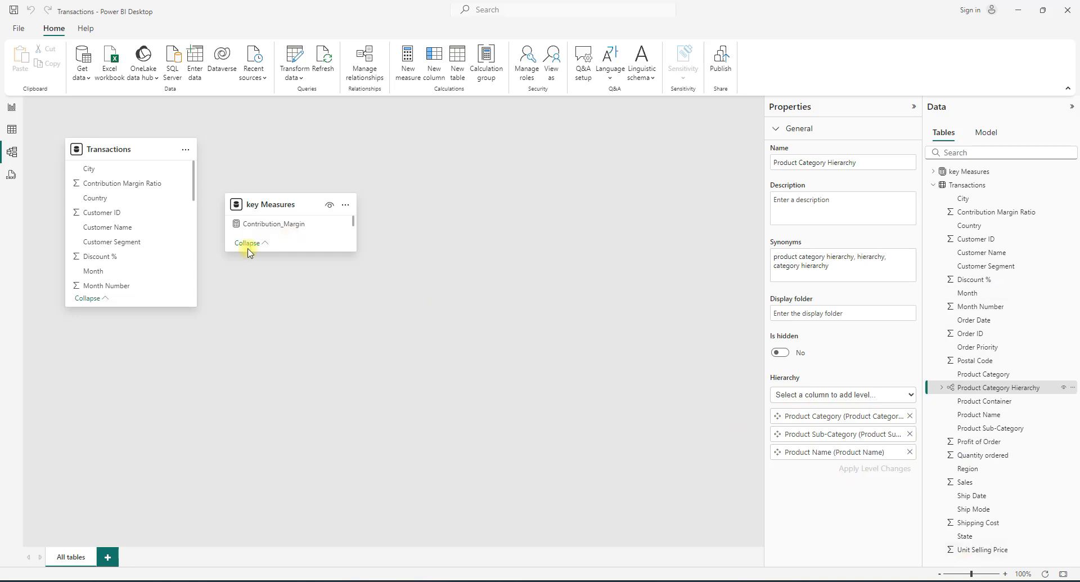
pyautogui.click(13, 109)
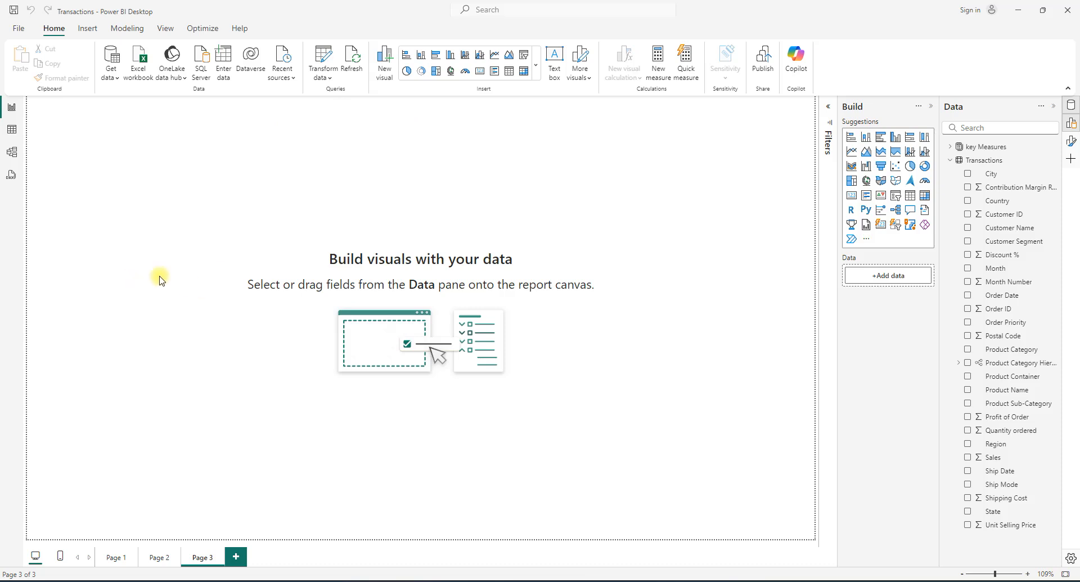
# Insert a decomposition tree on the blank page and enlarge it to about 480 high
pyautogui.click(536, 71)
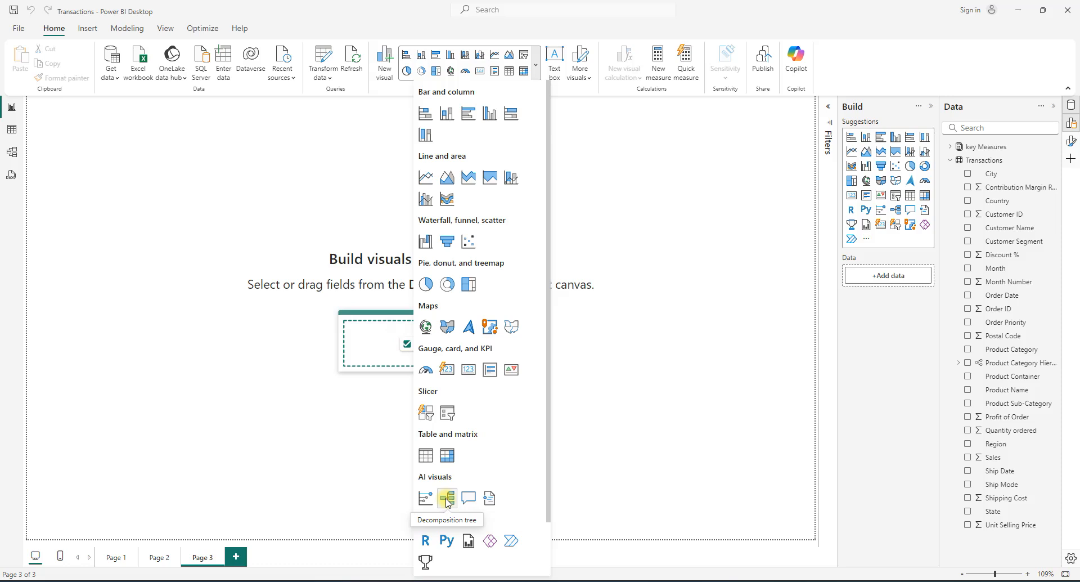
pyautogui.click(447, 499)
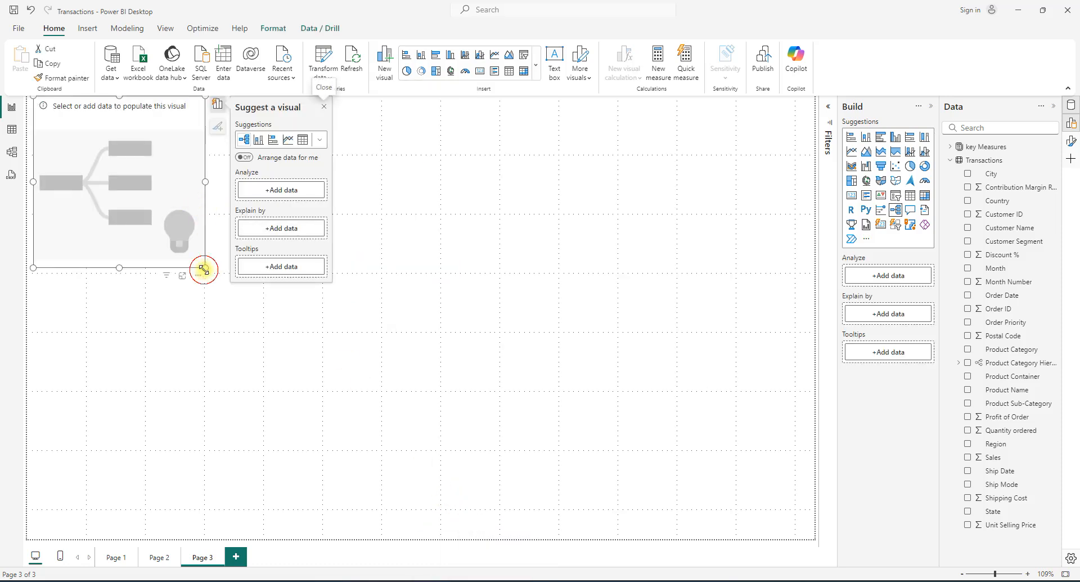
pyautogui.moveTo(204, 269); pyautogui.dragTo(436, 392)
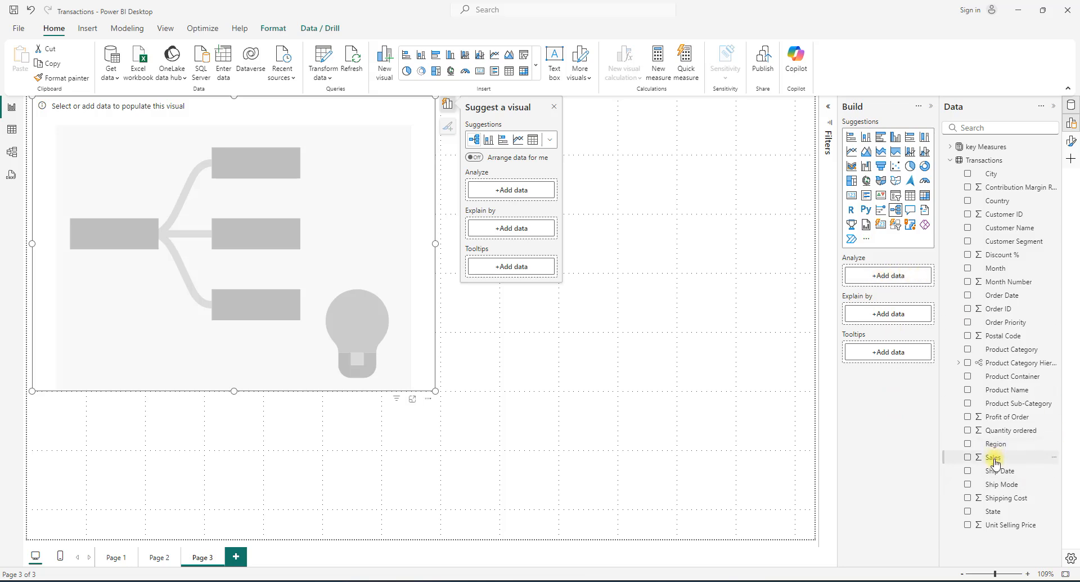
# Set the decomposition tree to analyze Sales, explained by the Product Category Hierarchy
pyautogui.moveTo(994, 463); pyautogui.dragTo(883, 285)
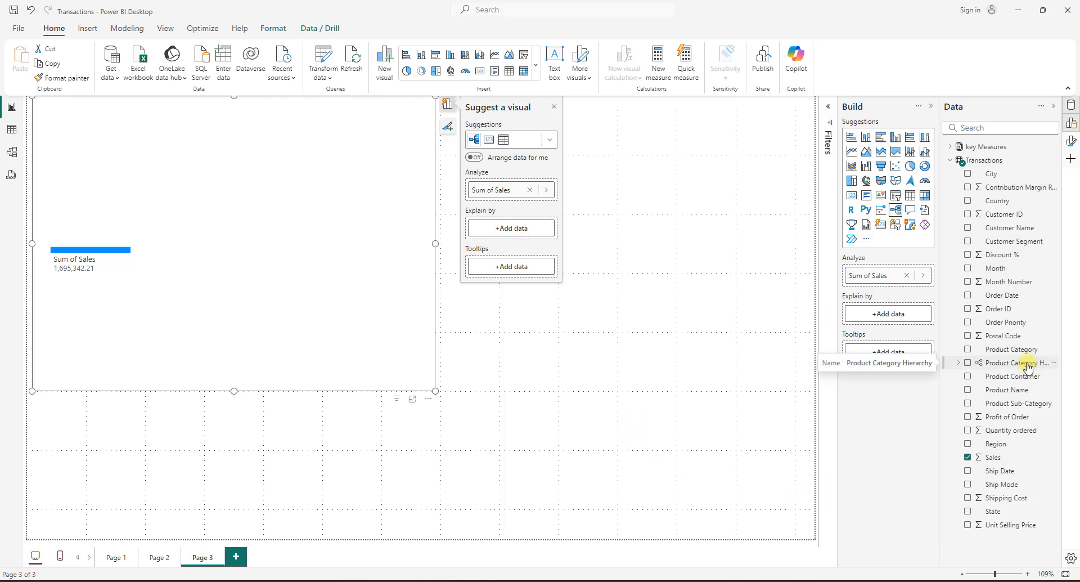
pyautogui.moveTo(1027, 366); pyautogui.dragTo(910, 315)
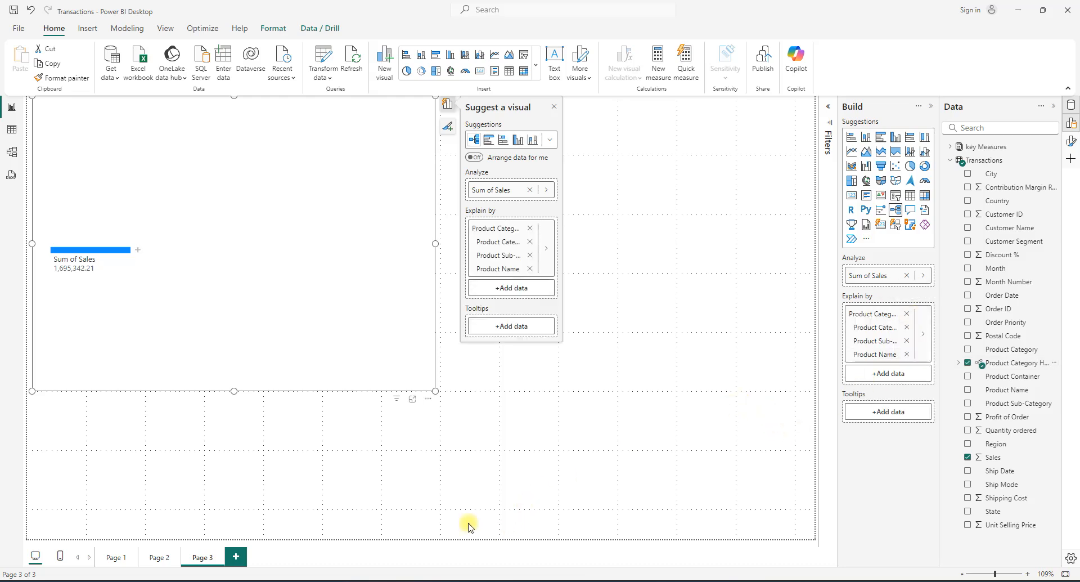
# Expand the Sum of Sales node by High value, and expand its Tech & IT branch by High value
pyautogui.click(138, 253)
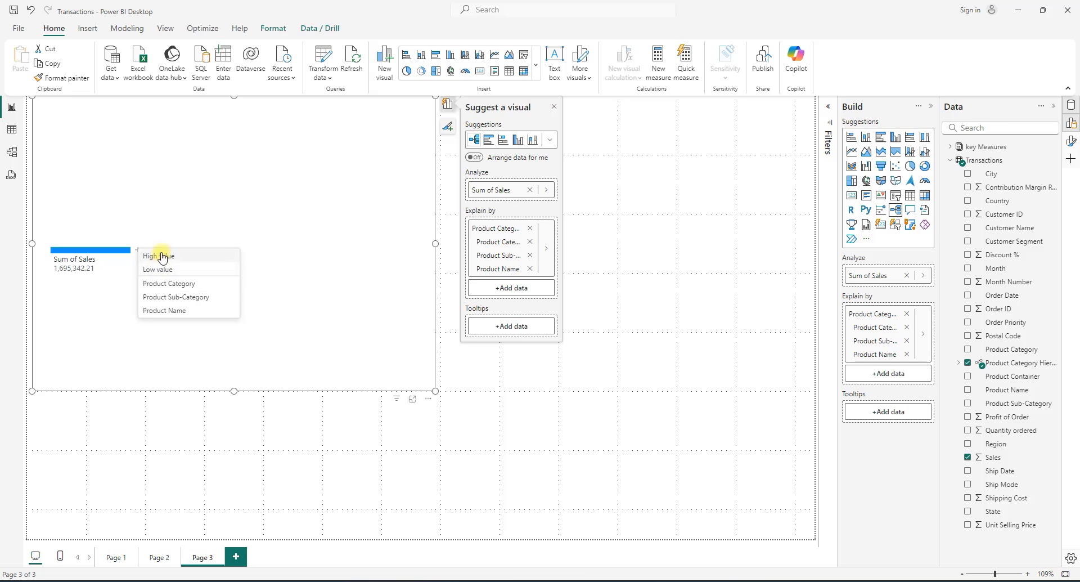
pyautogui.click(162, 256)
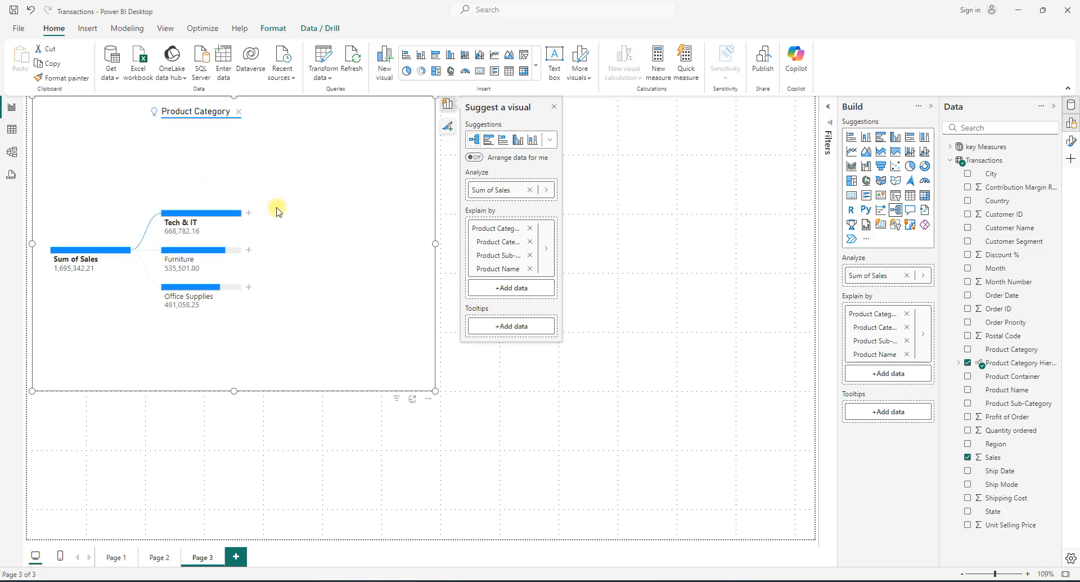
pyautogui.click(248, 212)
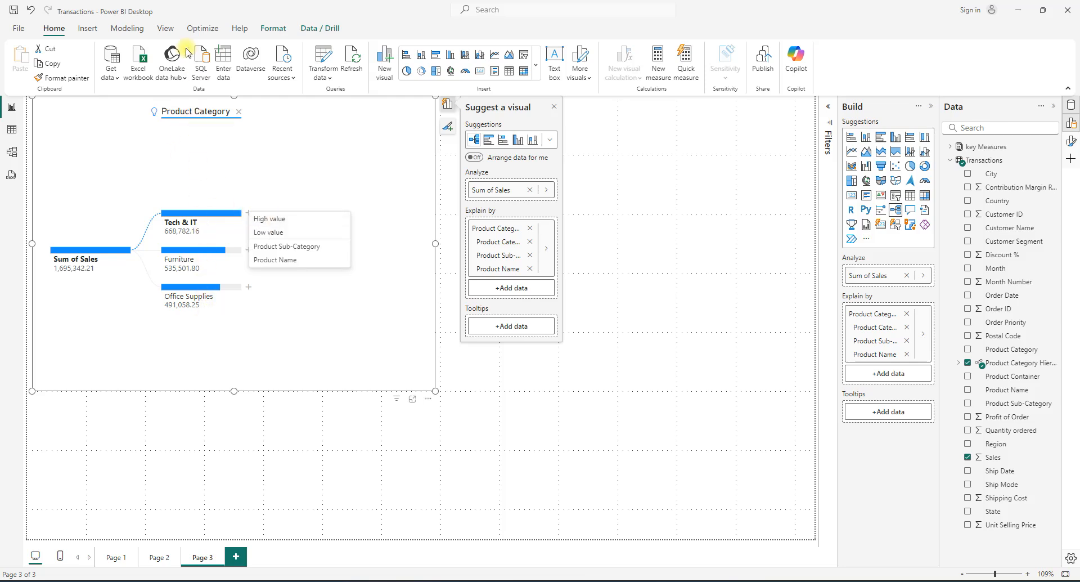
pyautogui.click(179, 218)
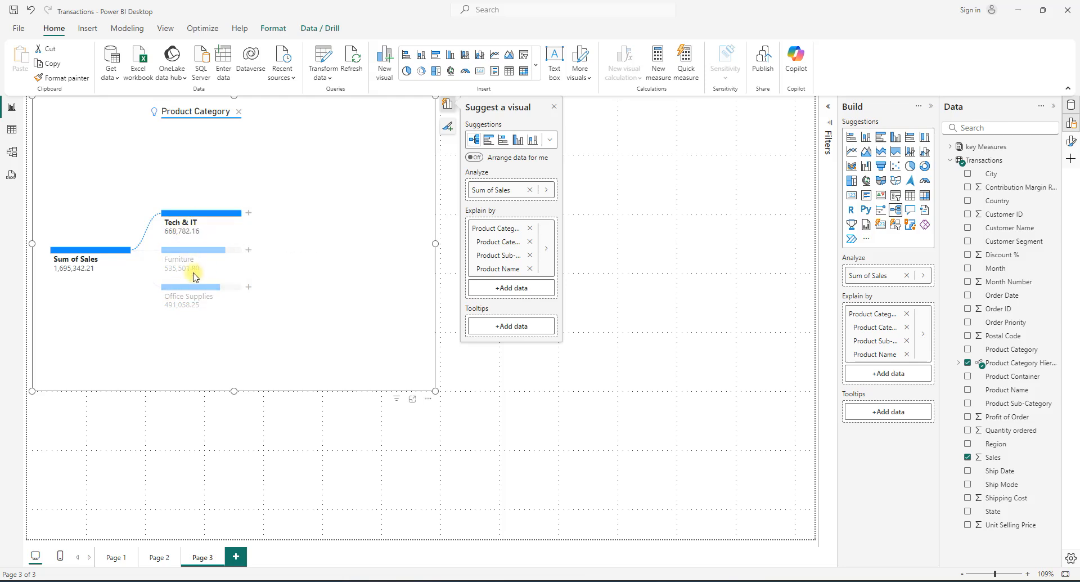
pyautogui.moveTo(183, 263)
pyautogui.click(249, 213)
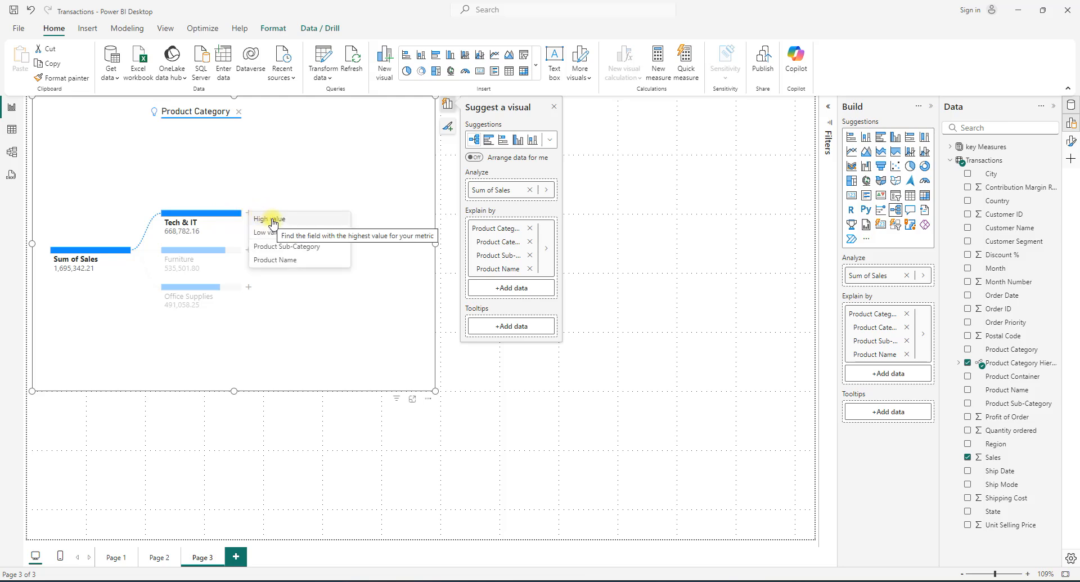
pyautogui.click(274, 219)
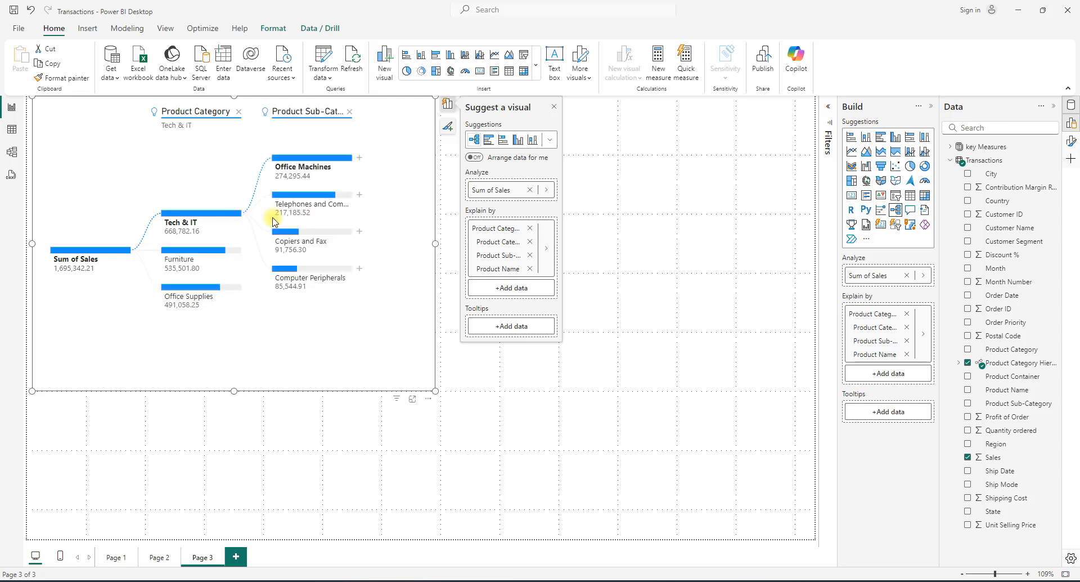
# Expand the Office Machines node by High value and widen the decomposition tree to about 664
pyautogui.click(360, 161)
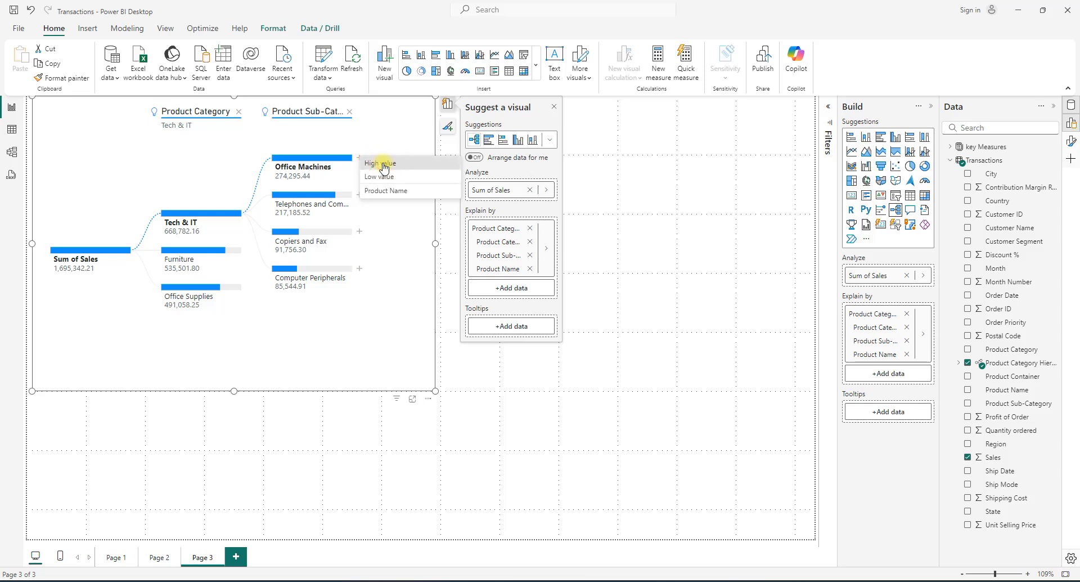
pyautogui.click(382, 164)
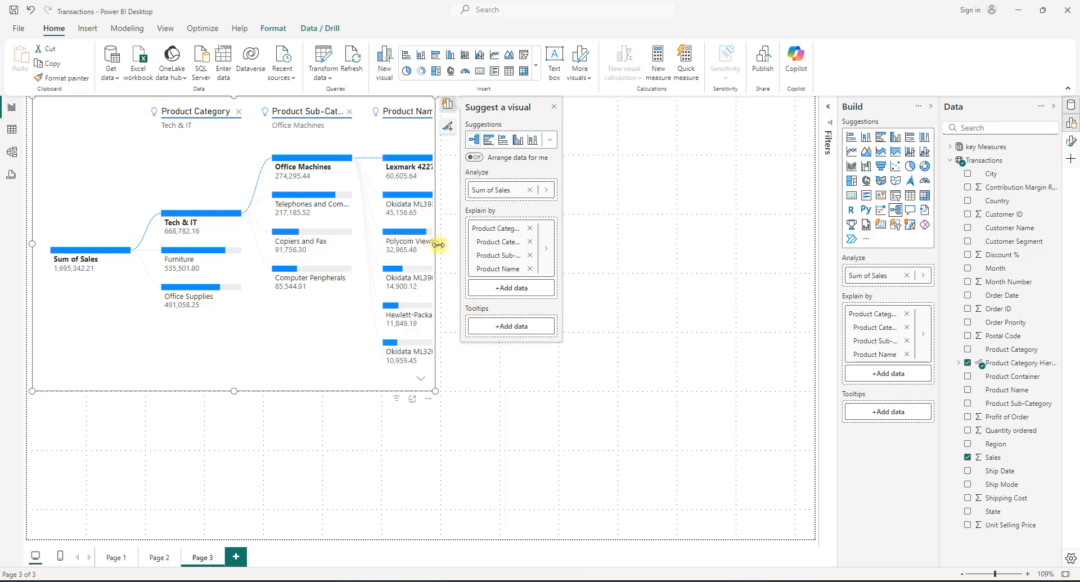
pyautogui.moveTo(438, 245); pyautogui.dragTo(444, 245)
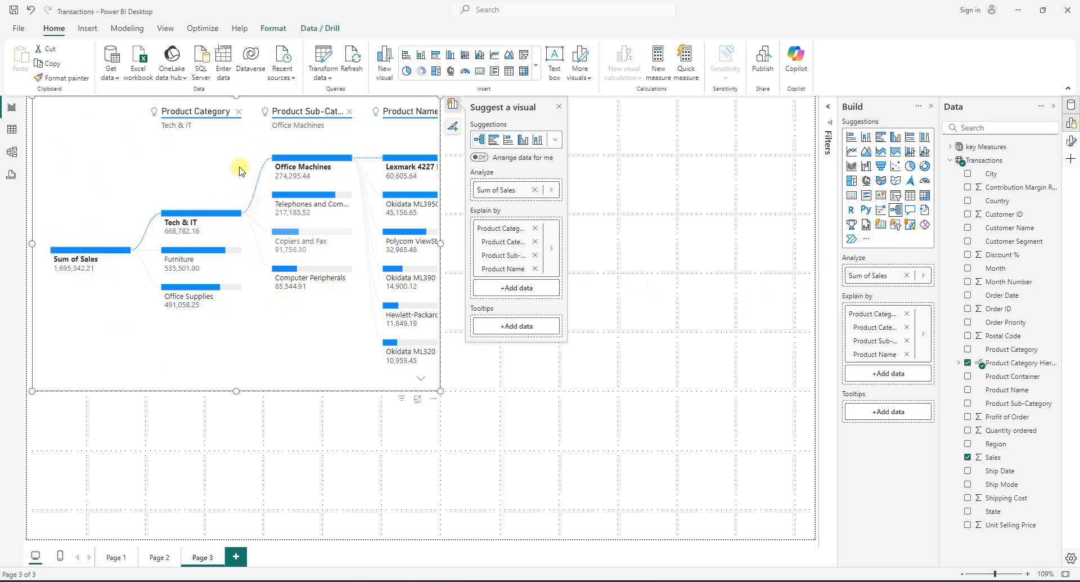
# Set the font size of the decomposition tree's category labels to 8
pyautogui.click(1073, 145)
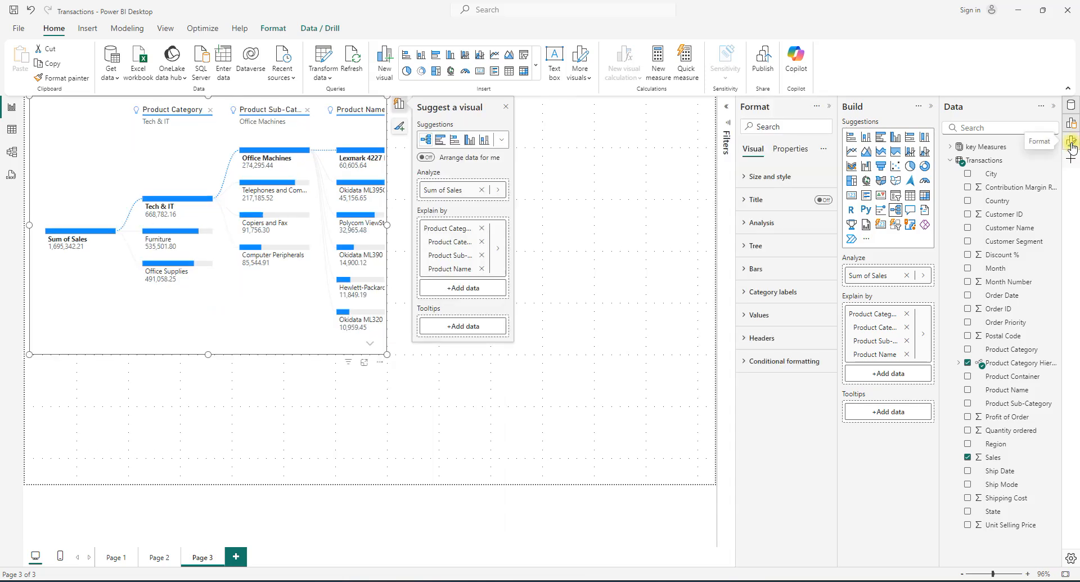
pyautogui.click(746, 177)
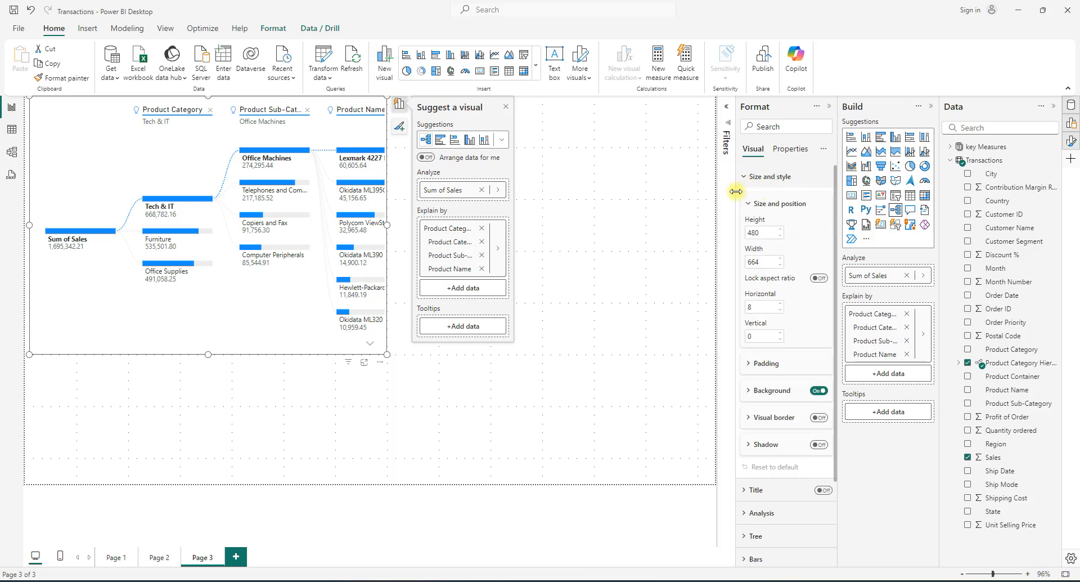
pyautogui.click(746, 178)
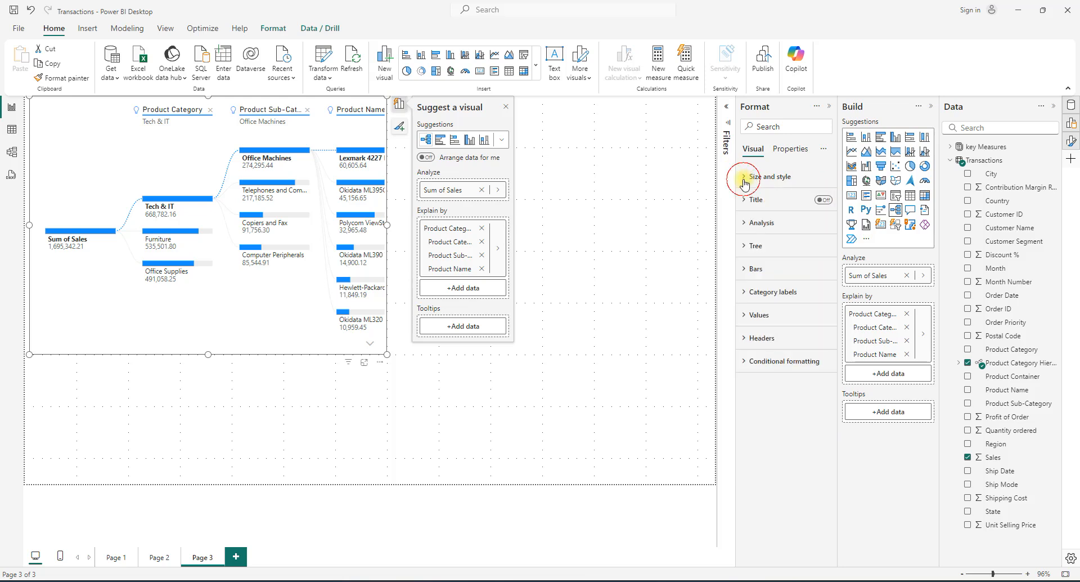
pyautogui.click(746, 178)
pyautogui.click(746, 178)
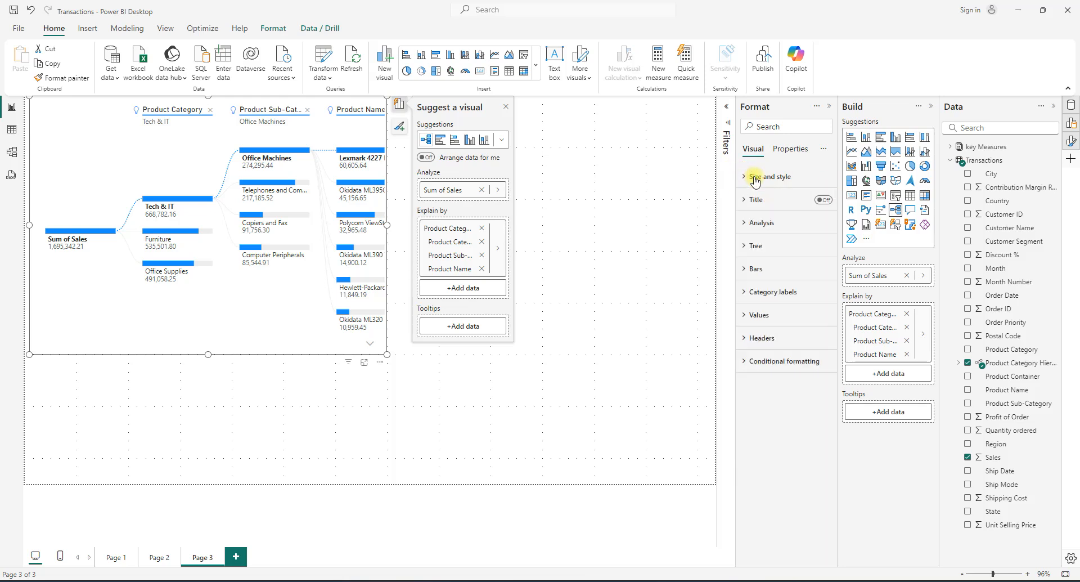
pyautogui.click(742, 295)
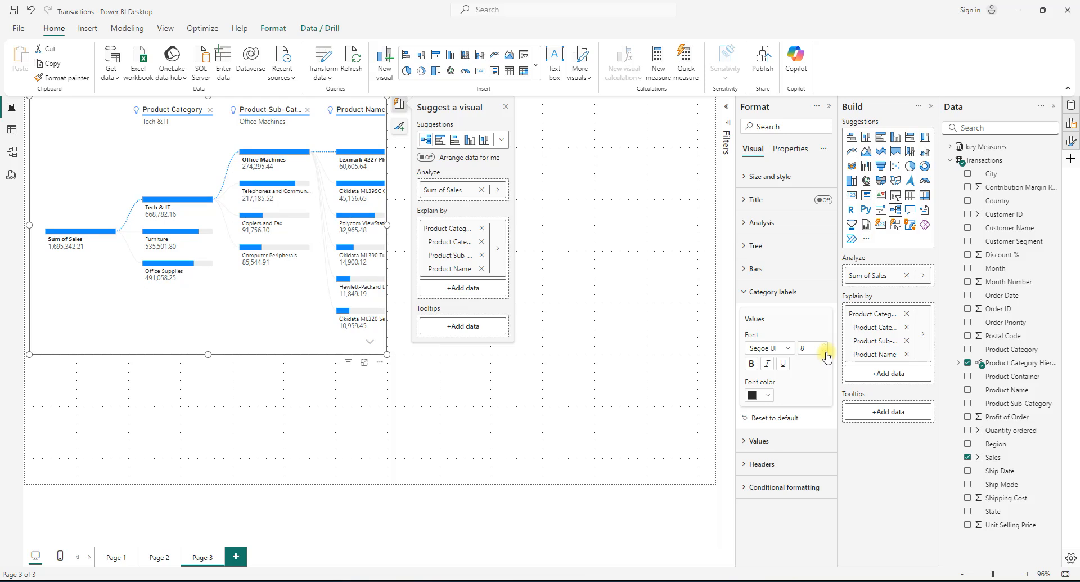
pyautogui.click(746, 294)
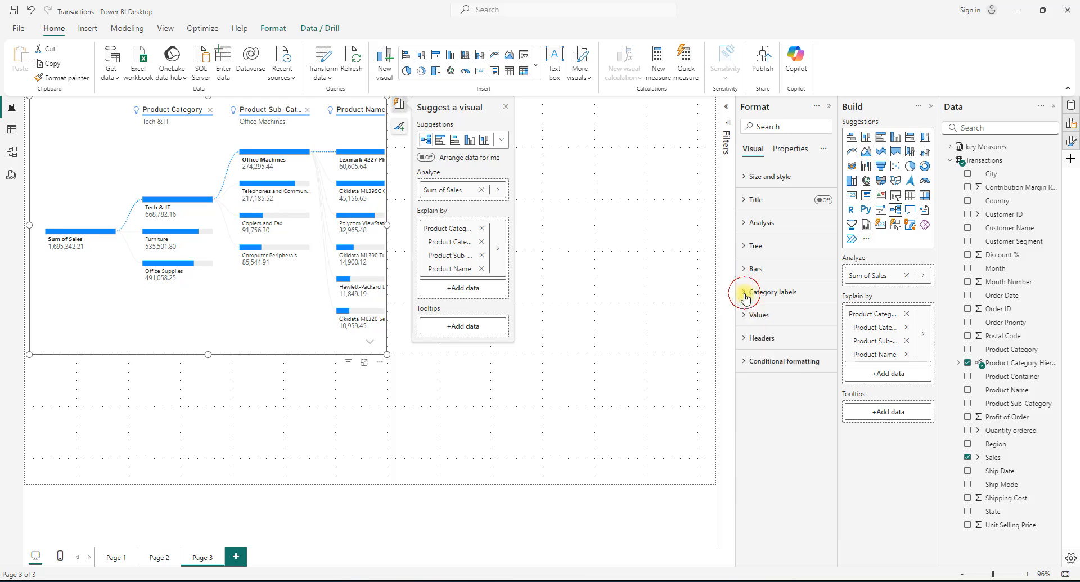
# Set the decomposition tree's values font size to 8 and its header title font size to 10
pyautogui.click(743, 315)
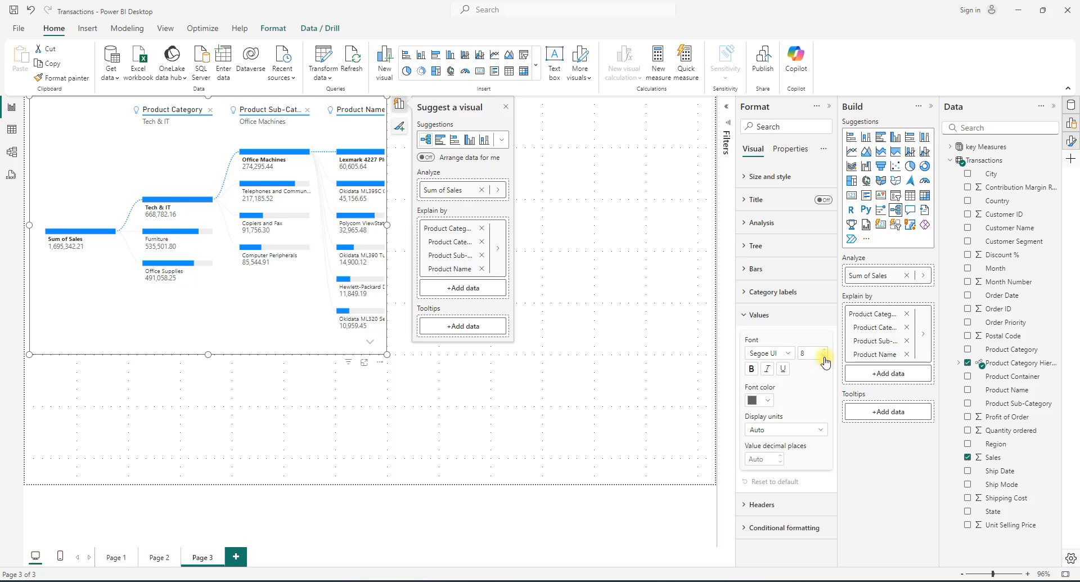
pyautogui.click(745, 315)
pyautogui.click(744, 339)
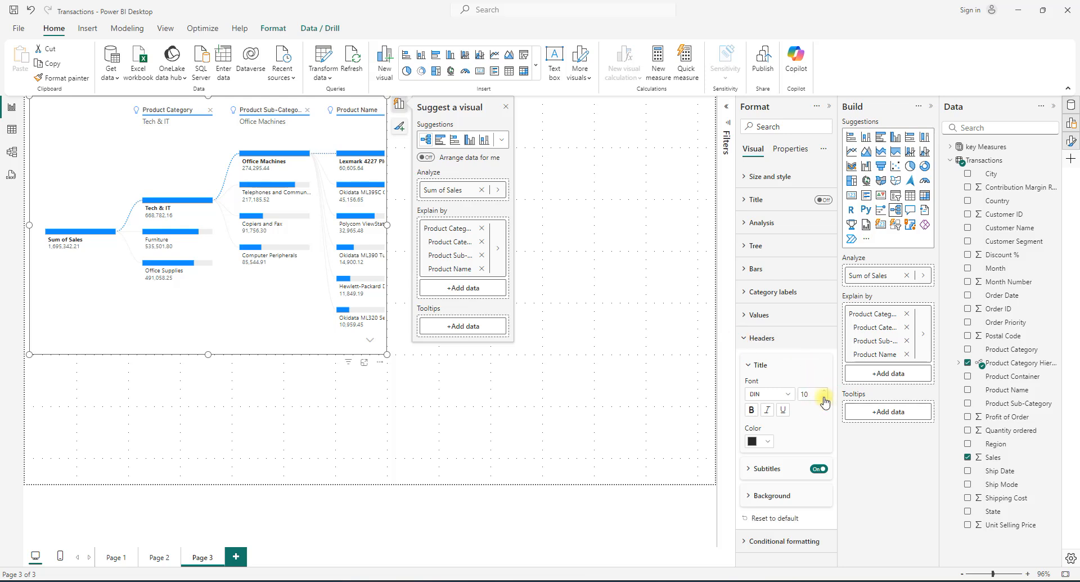
pyautogui.click(743, 338)
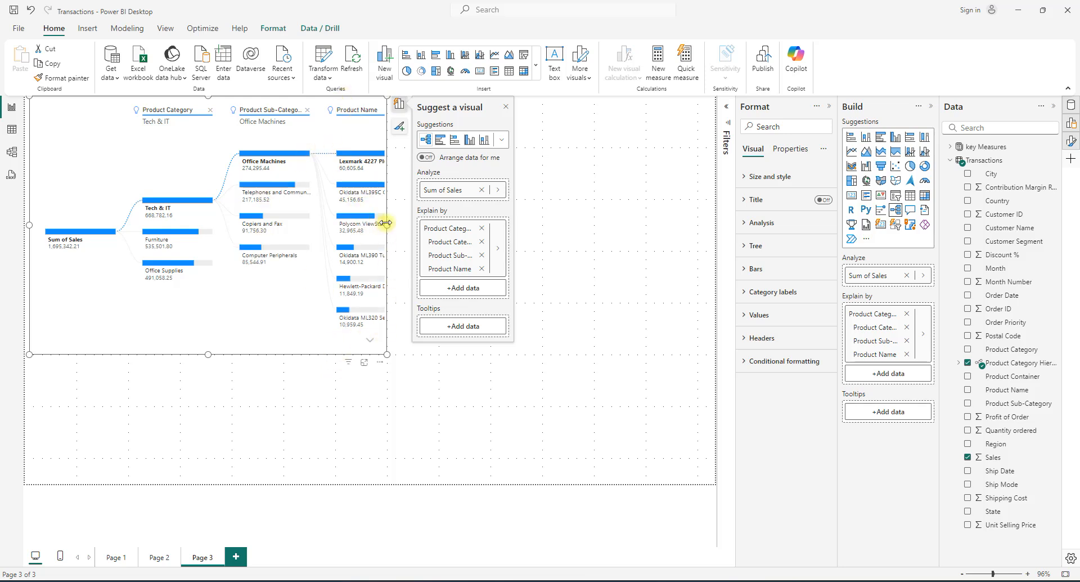
# Widen the decomposition tree slightly so its Product Name level fits, and look through the products listed under Office Machines
pyautogui.moveTo(384, 227); pyautogui.dragTo(416, 224)
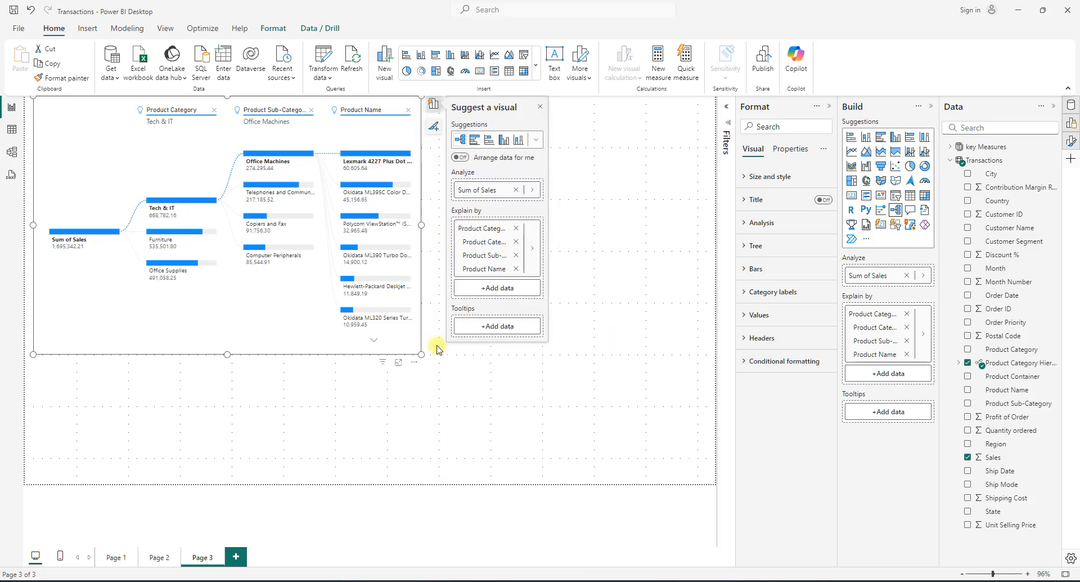
pyautogui.click(375, 341)
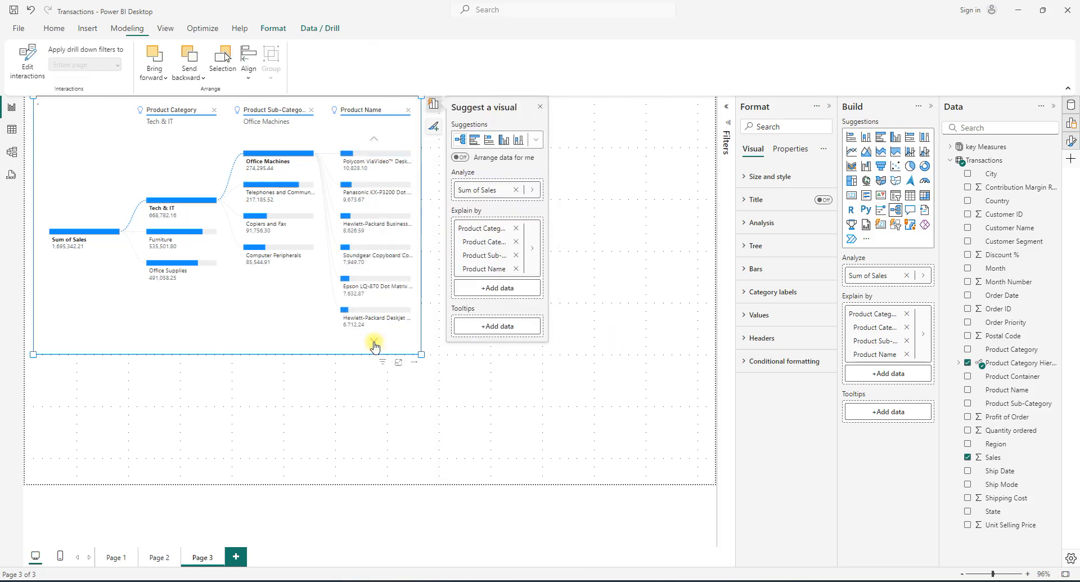
pyautogui.click(375, 341)
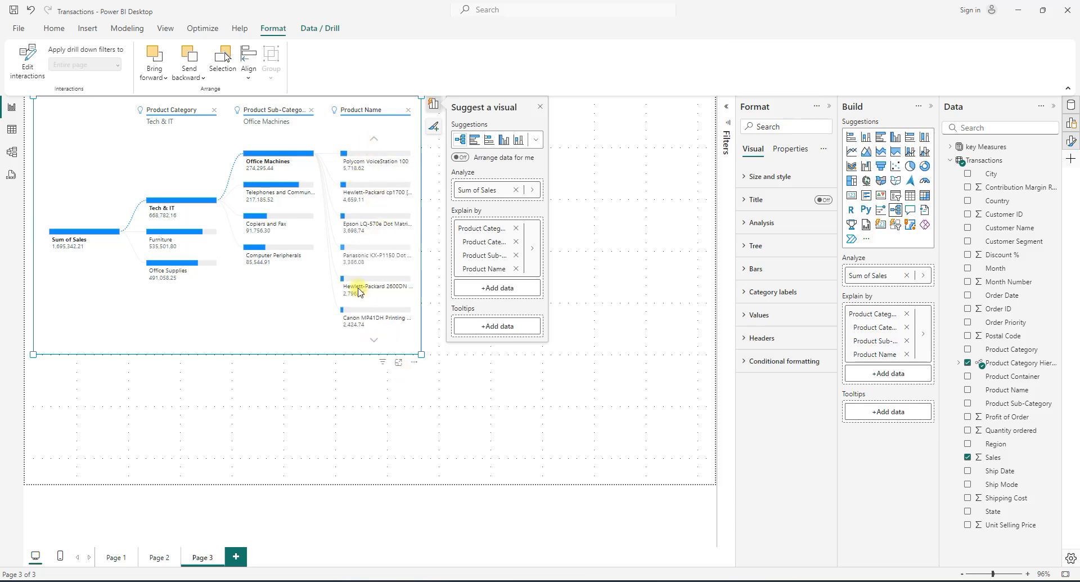
pyautogui.click(374, 140)
pyautogui.click(374, 140)
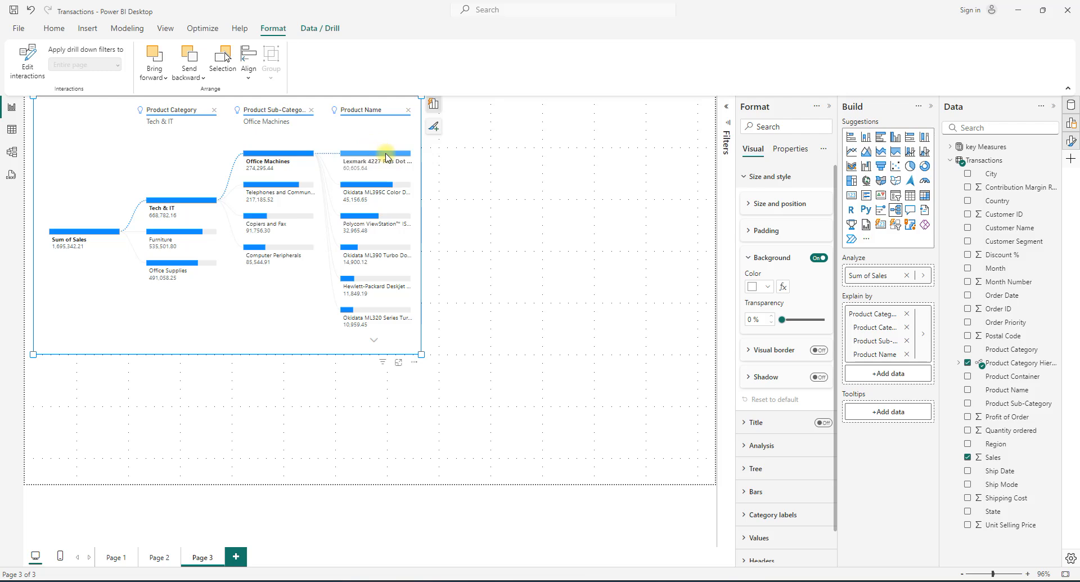
pyautogui.click(563, 254)
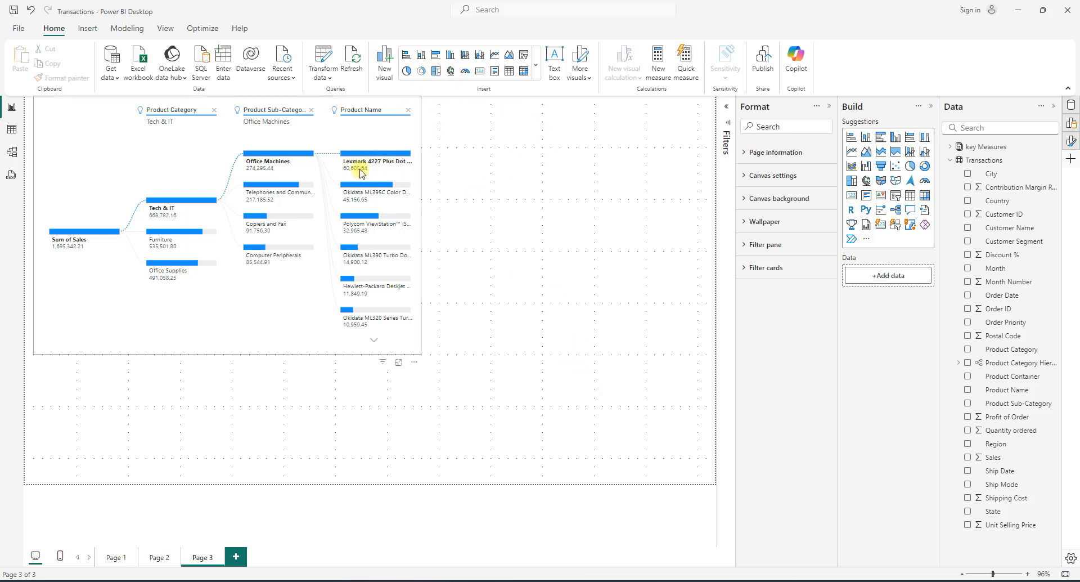
# Insert a treemap on Page 3 and size it to fill the space beside the decomposition tree
pyautogui.click(436, 71)
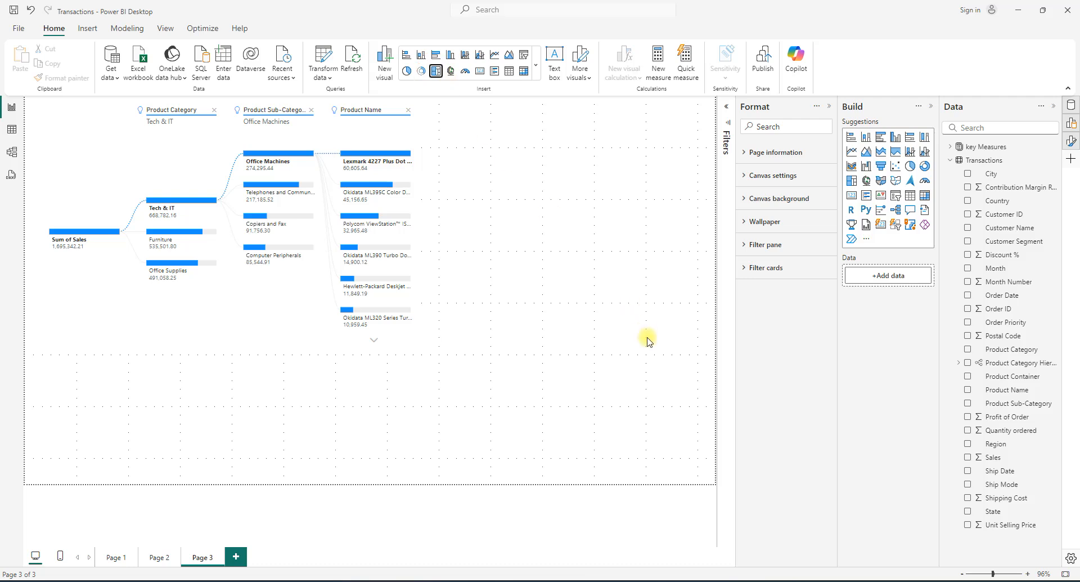
pyautogui.moveTo(324, 383); pyautogui.dragTo(630, 248)
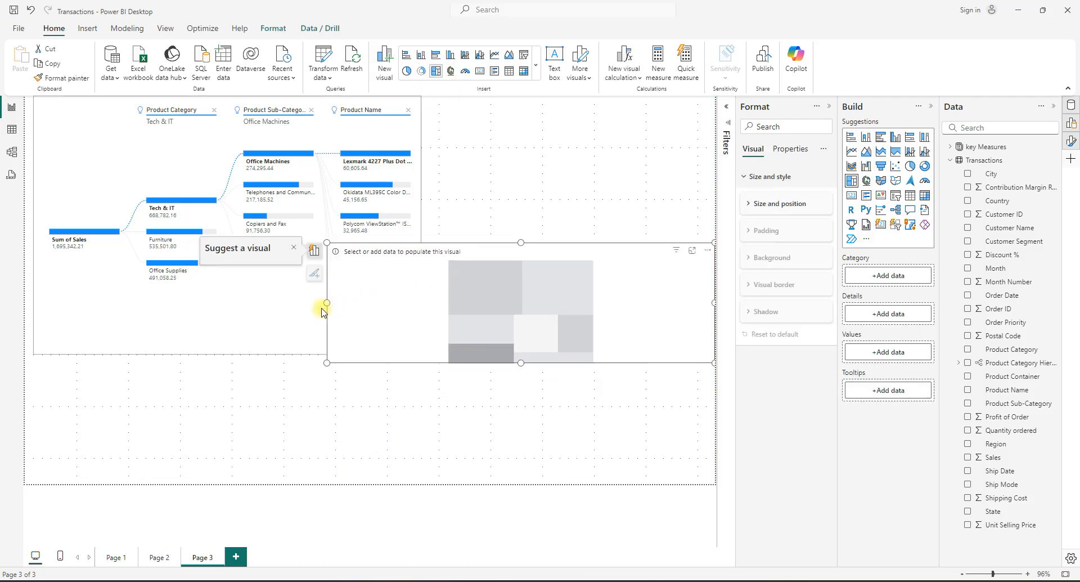
pyautogui.moveTo(326, 303); pyautogui.dragTo(419, 297)
pyautogui.moveTo(567, 242); pyautogui.dragTo(569, 97)
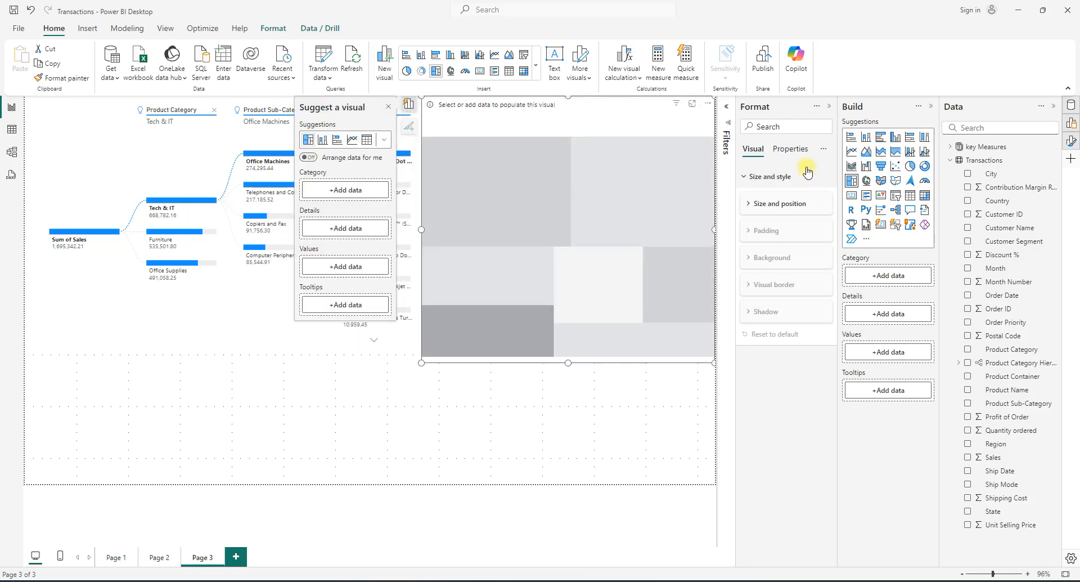
# Assign Sales as the treemap's values and Product Category as its category
pyautogui.click(828, 106)
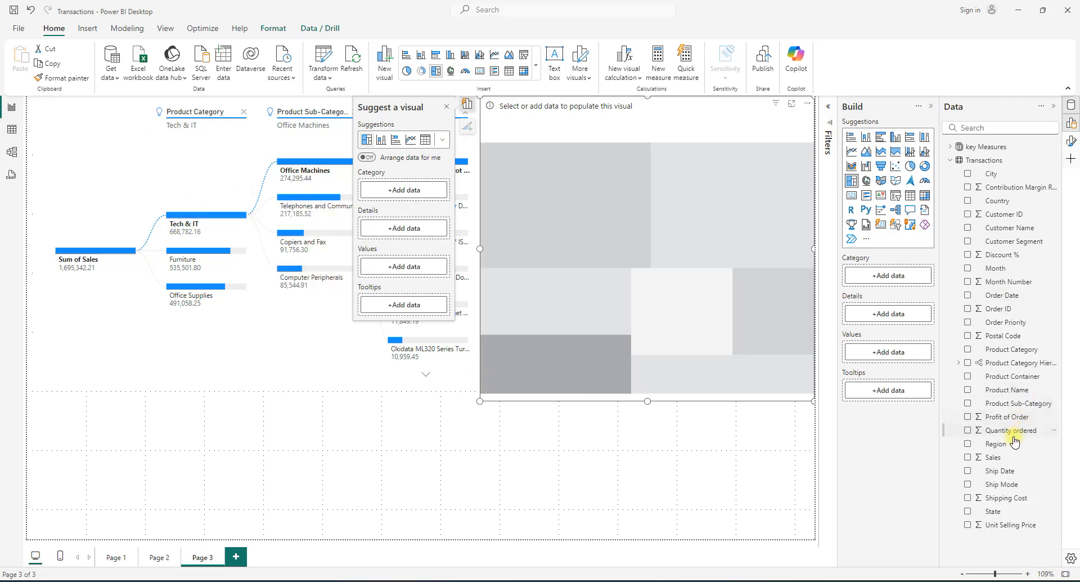
pyautogui.moveTo(999, 461); pyautogui.dragTo(894, 353)
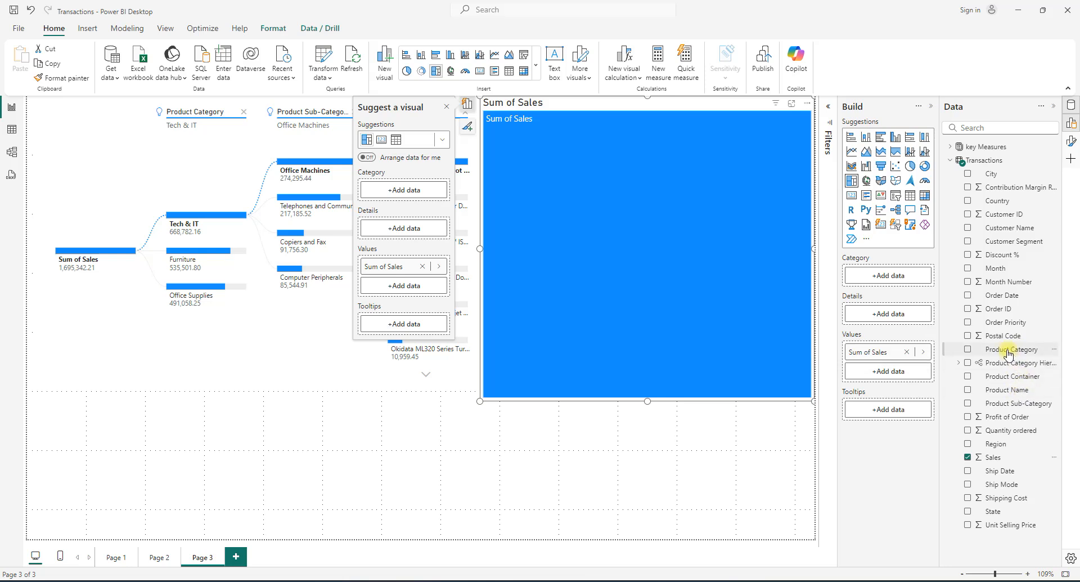
pyautogui.moveTo(1005, 352); pyautogui.dragTo(892, 277)
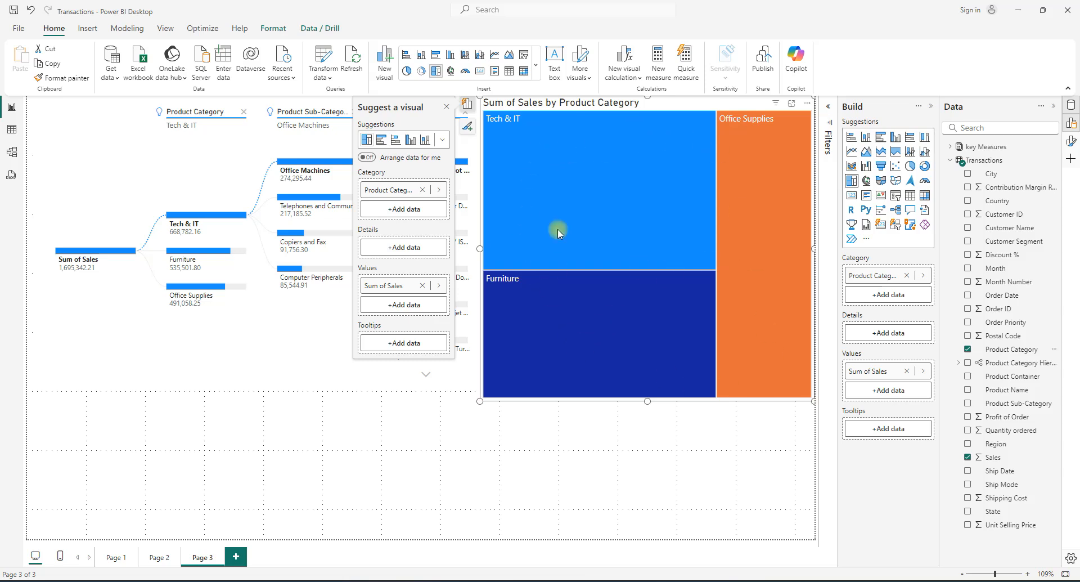
# Turn on the treemap's data labels and add Product Sub-Category as its details
pyautogui.click(1073, 141)
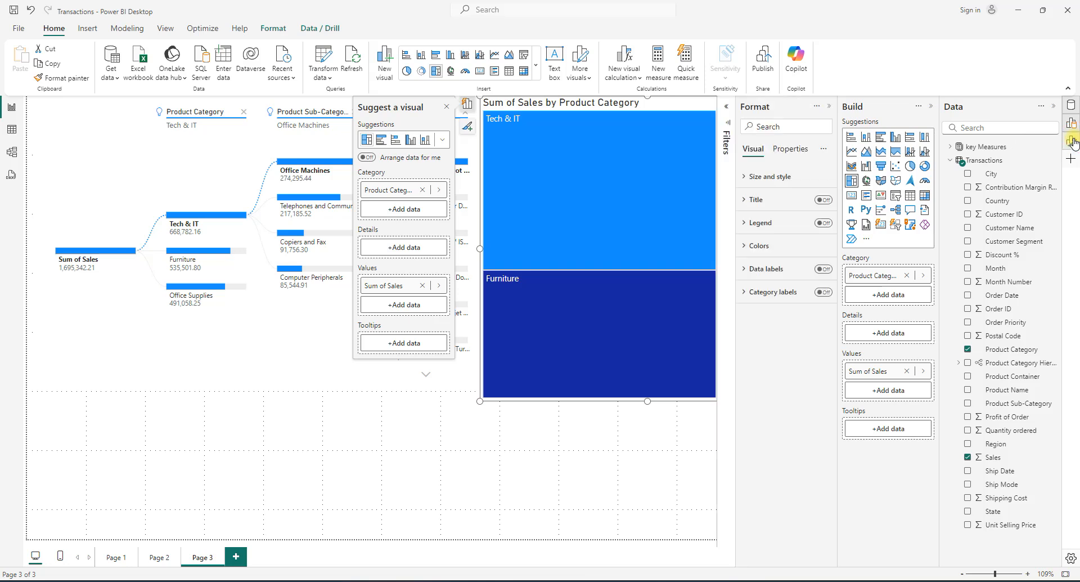
pyautogui.click(824, 270)
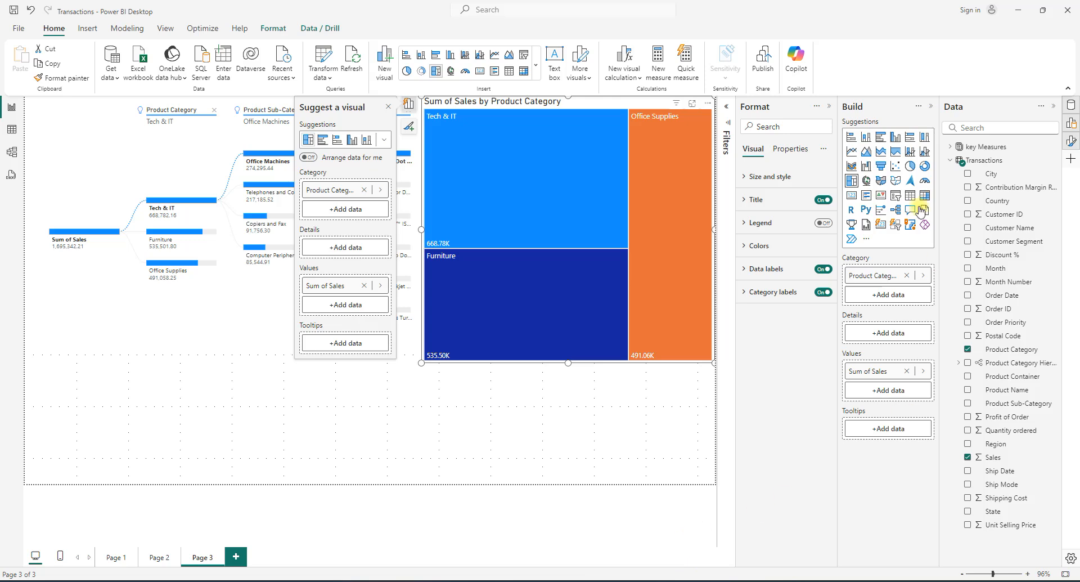
pyautogui.click(828, 107)
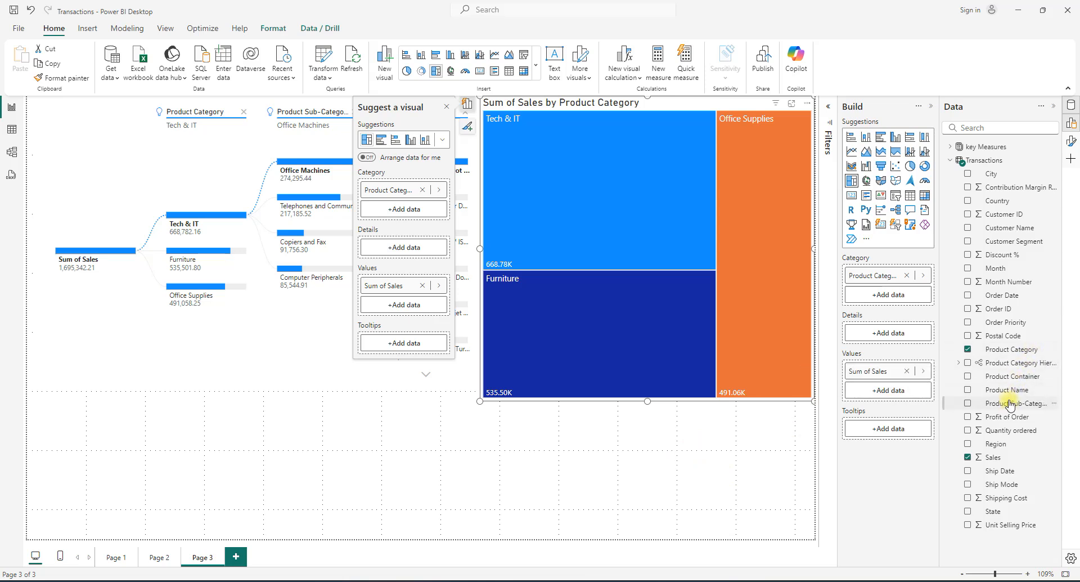
pyautogui.moveTo(1013, 406); pyautogui.dragTo(906, 335)
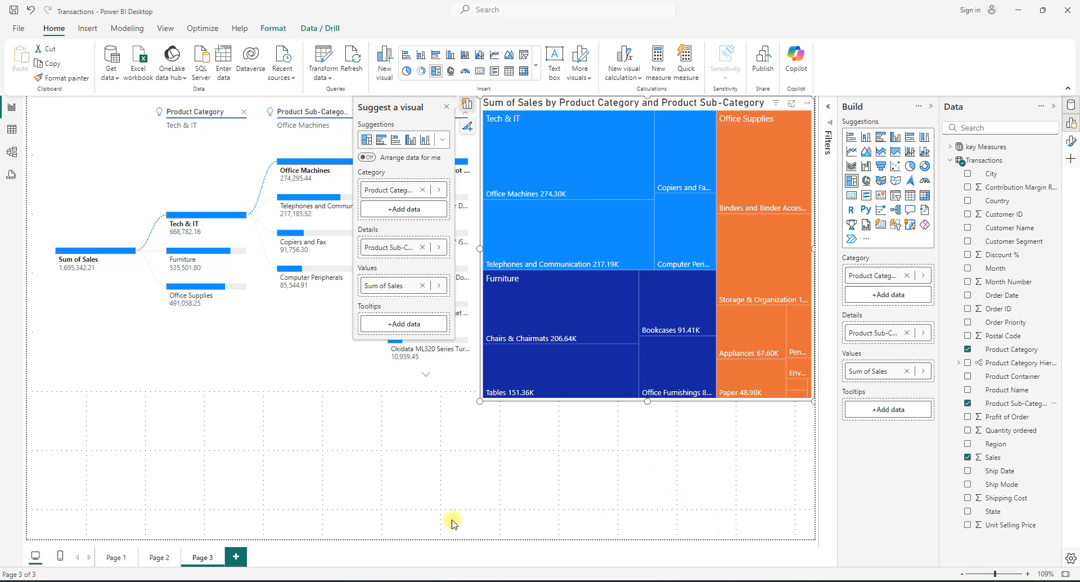
# Add a new report page with a treemap enlarged to cover most of the canvas
pyautogui.click(239, 555)
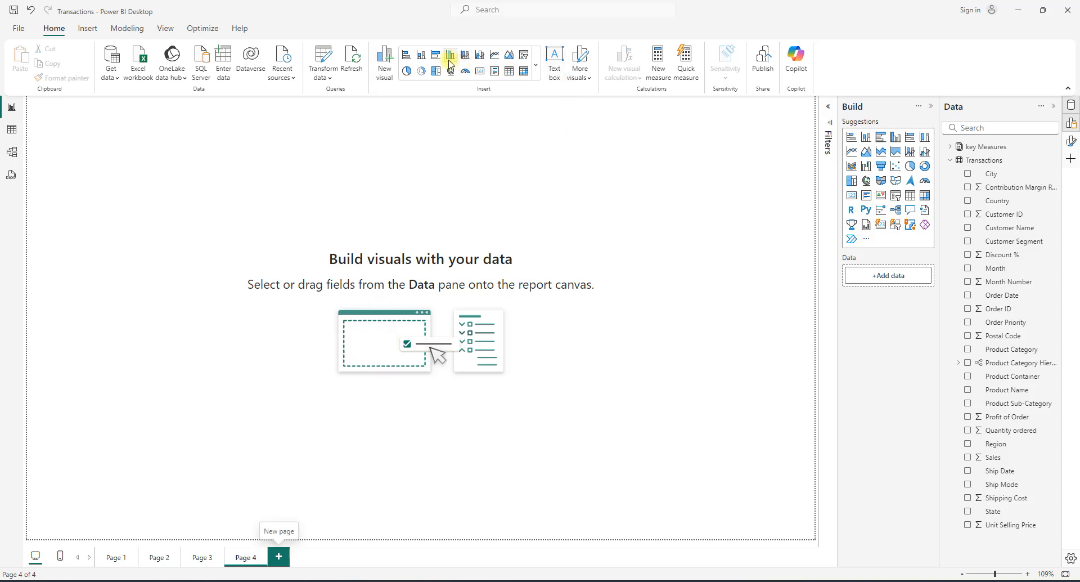
pyautogui.click(436, 72)
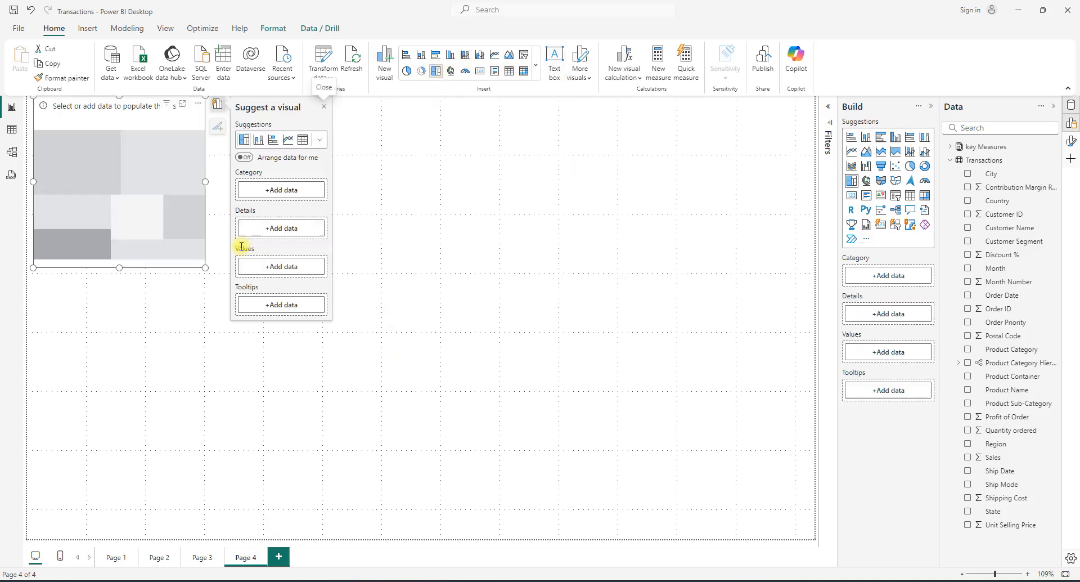
pyautogui.moveTo(206, 270); pyautogui.dragTo(598, 440)
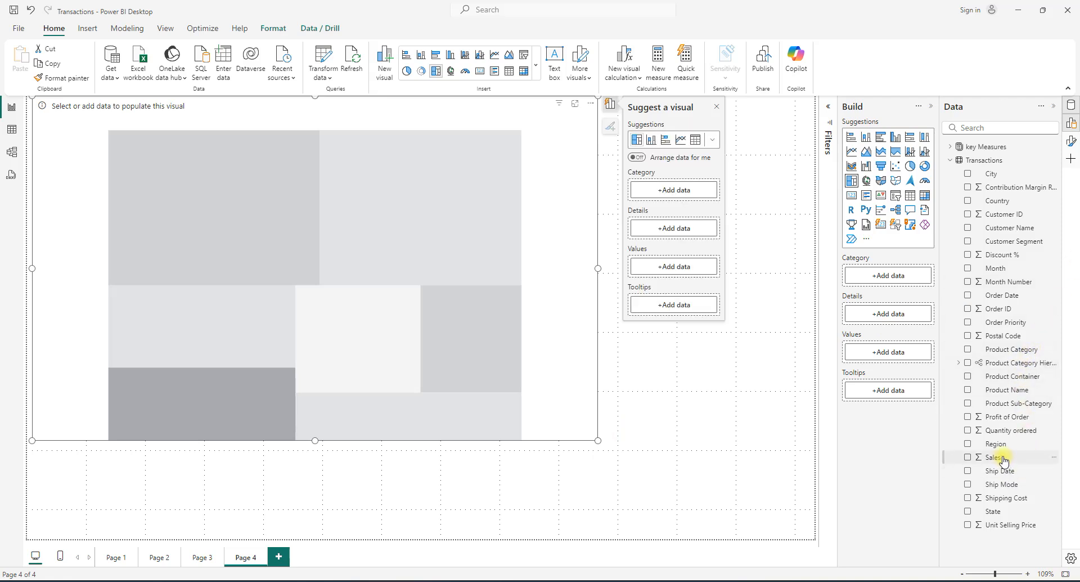
# Assign Sales as the new treemap's values and the Product Category Hierarchy as its category
pyautogui.moveTo(999, 461); pyautogui.dragTo(889, 353)
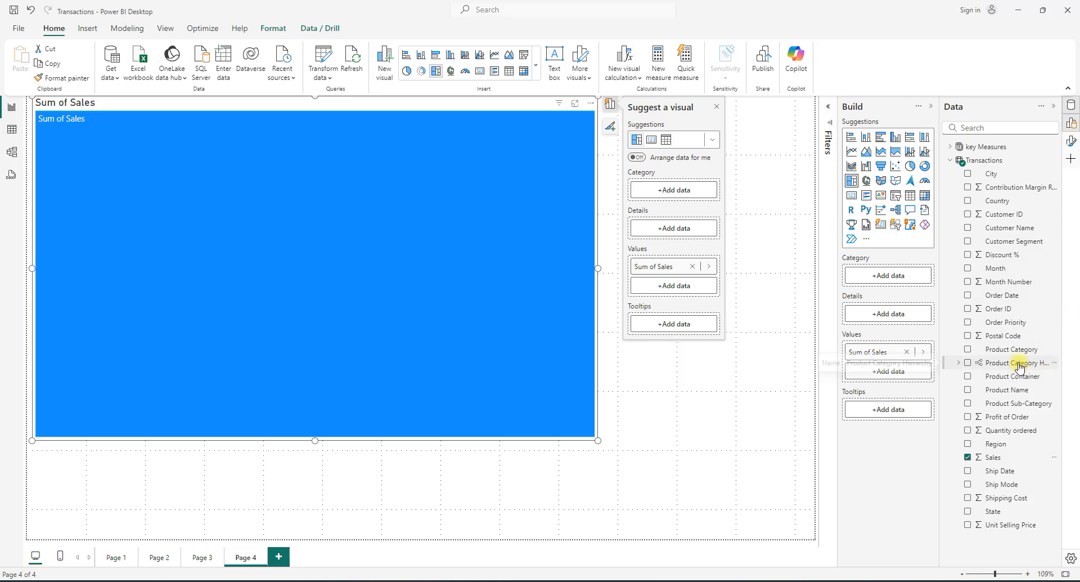
pyautogui.moveTo(1021, 366); pyautogui.dragTo(923, 298)
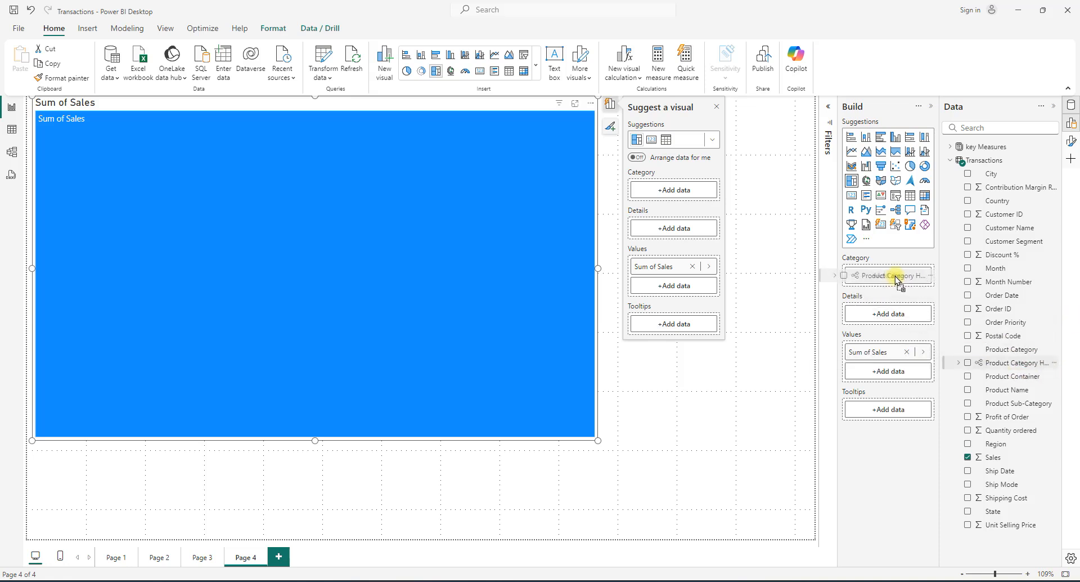
pyautogui.moveTo(896, 275); pyautogui.dragTo(896, 276)
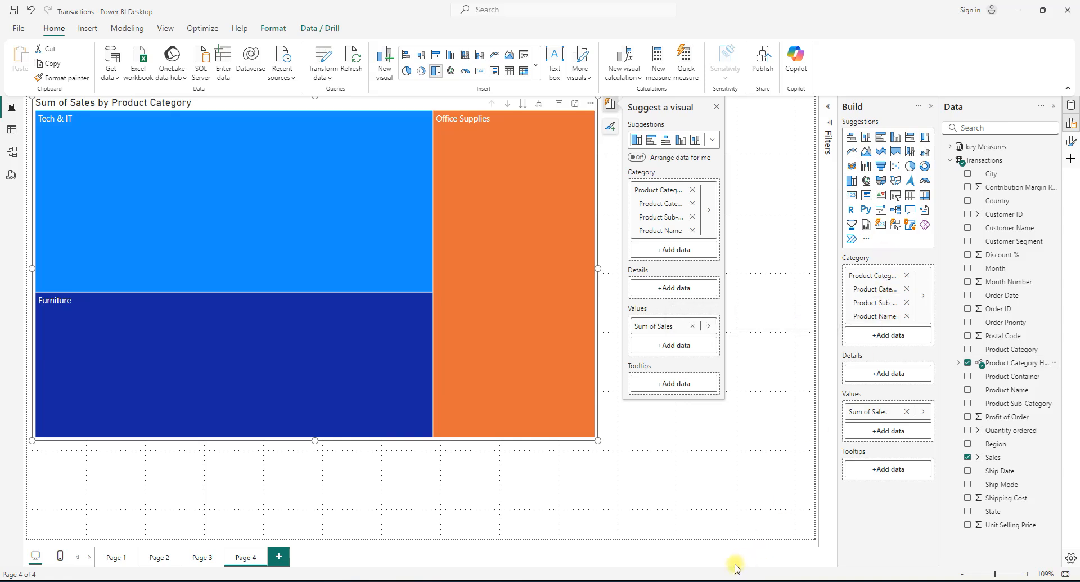
# Browse the treemap's hierarchy down to Product Name and back up to Product Category, and compare it with the treemap on Page 3
pyautogui.click(524, 104)
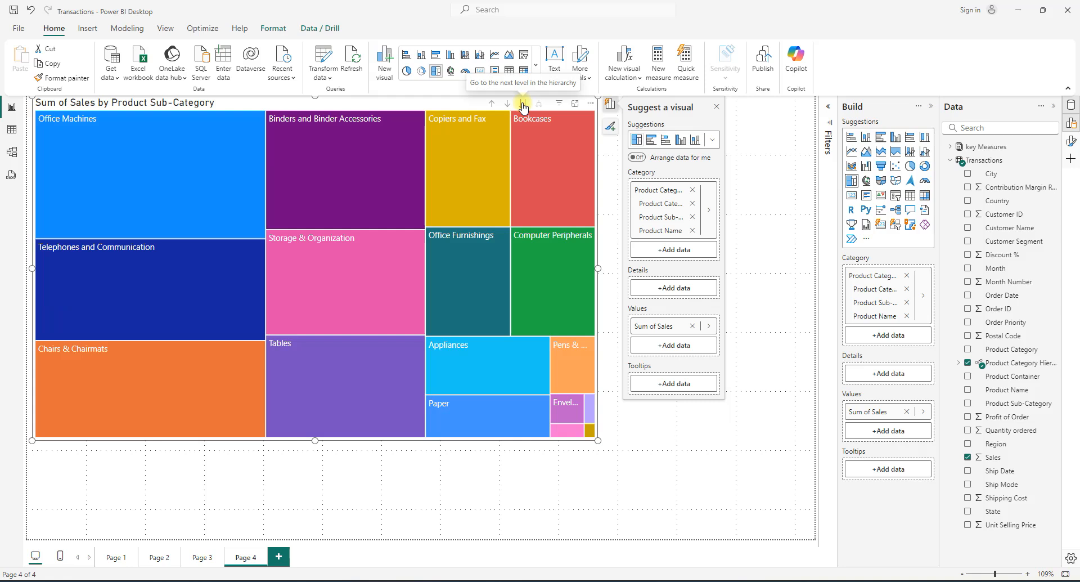
pyautogui.click(524, 104)
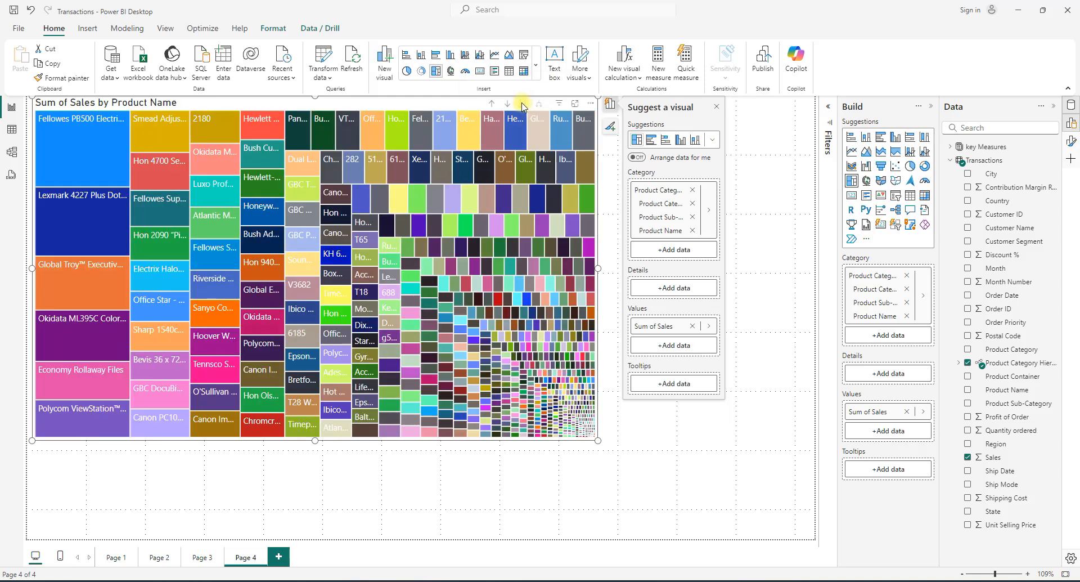
pyautogui.click(492, 104)
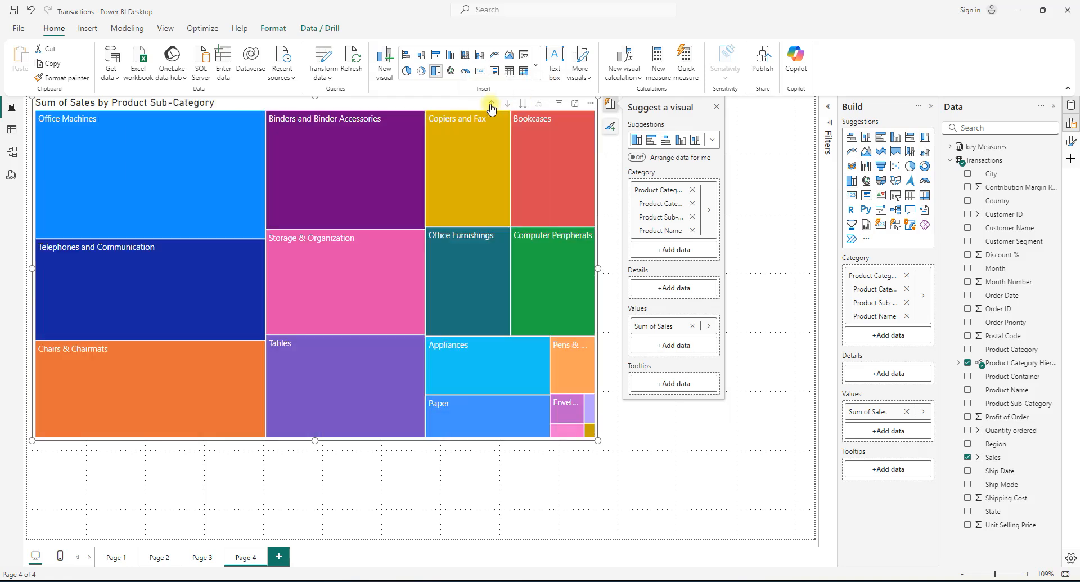
pyautogui.click(491, 105)
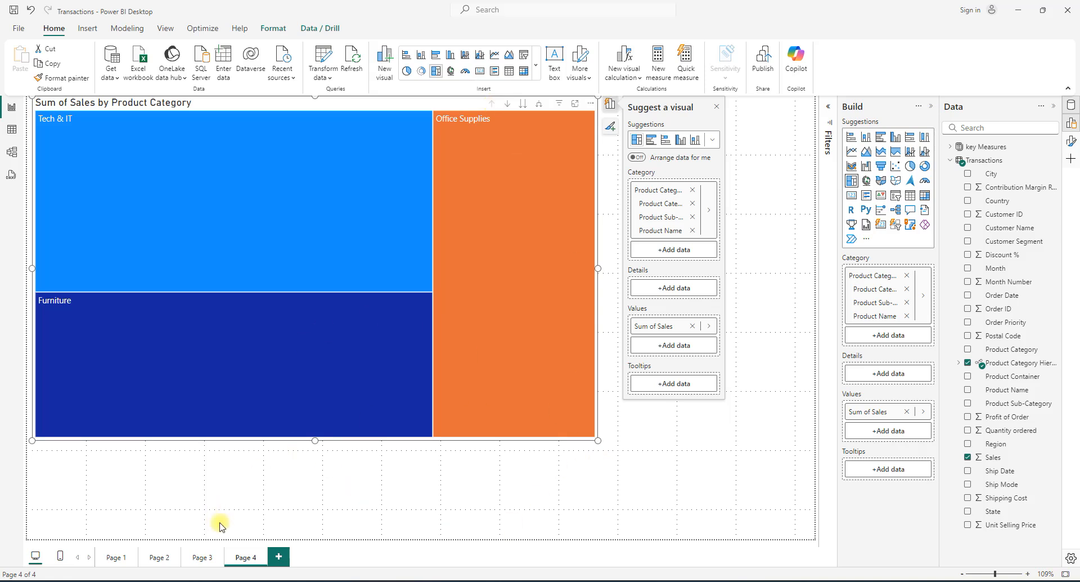
pyautogui.click(203, 557)
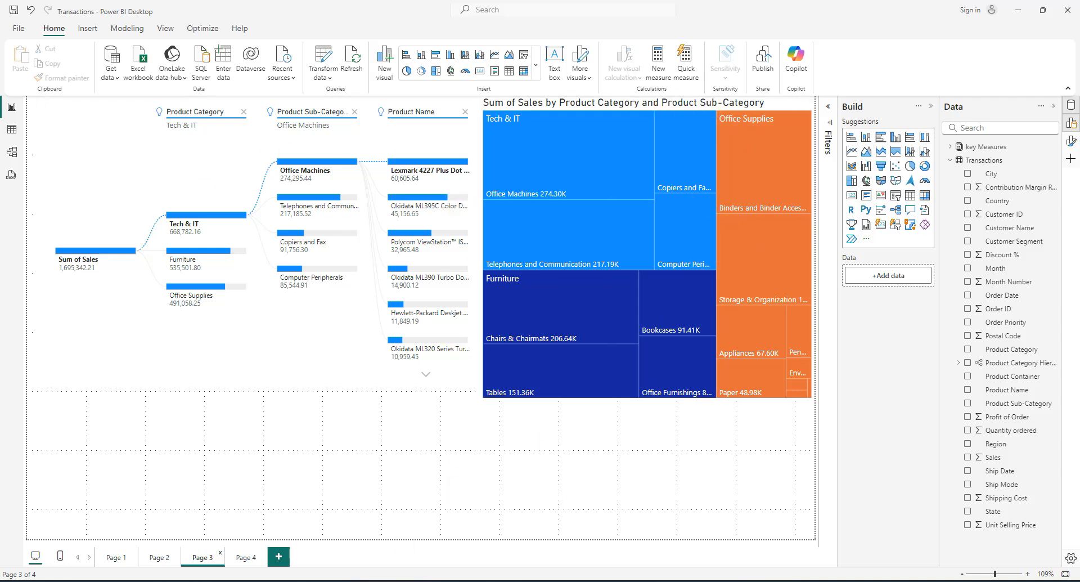
pyautogui.click(244, 561)
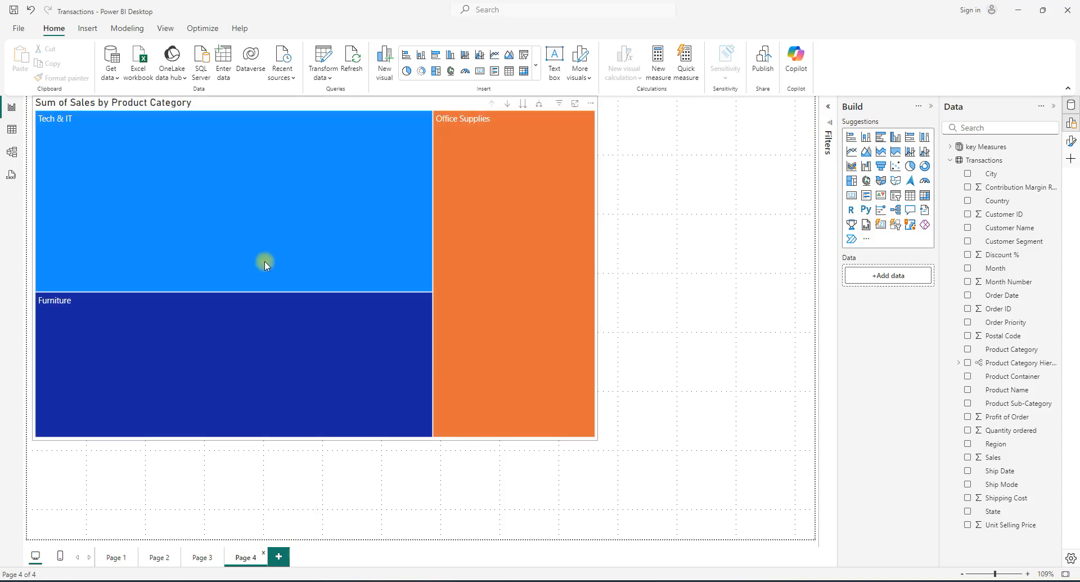
# Show the Page 4 treemap at the Product Sub-Category level, turn on its data labels, and free up canvas space
pyautogui.click(524, 103)
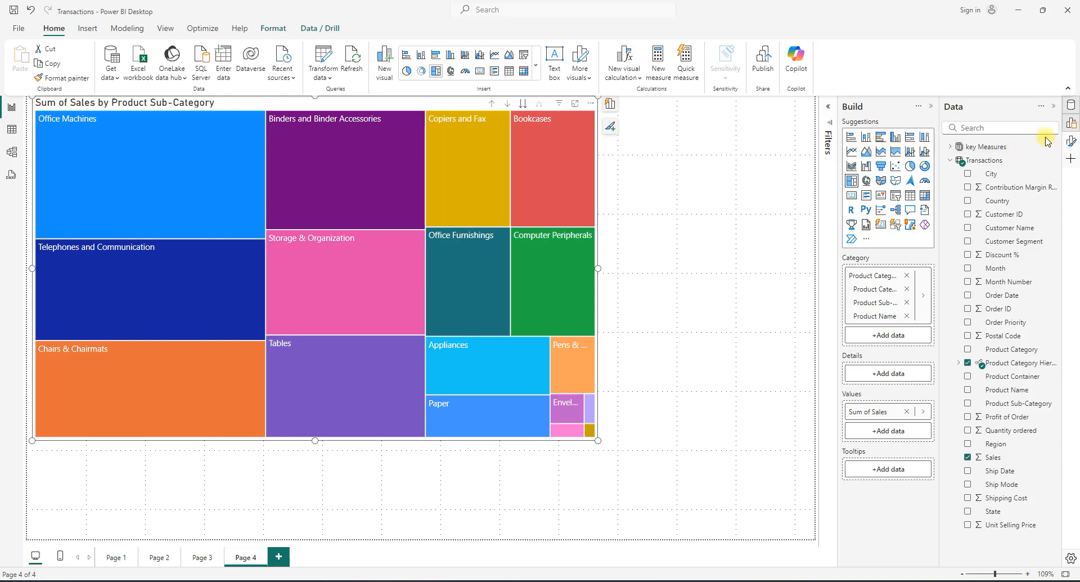
pyautogui.click(1071, 141)
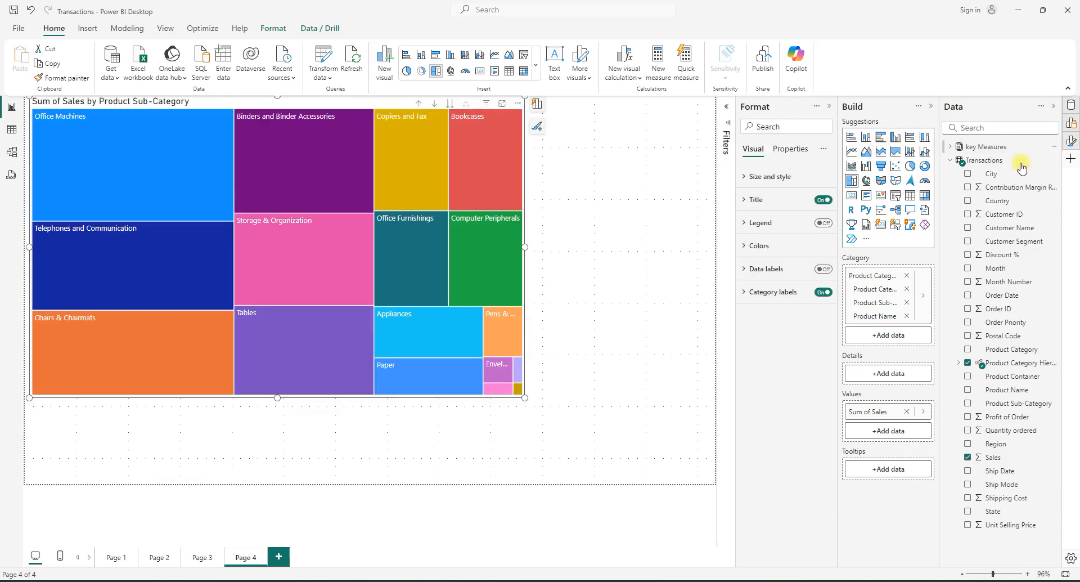
pyautogui.click(823, 269)
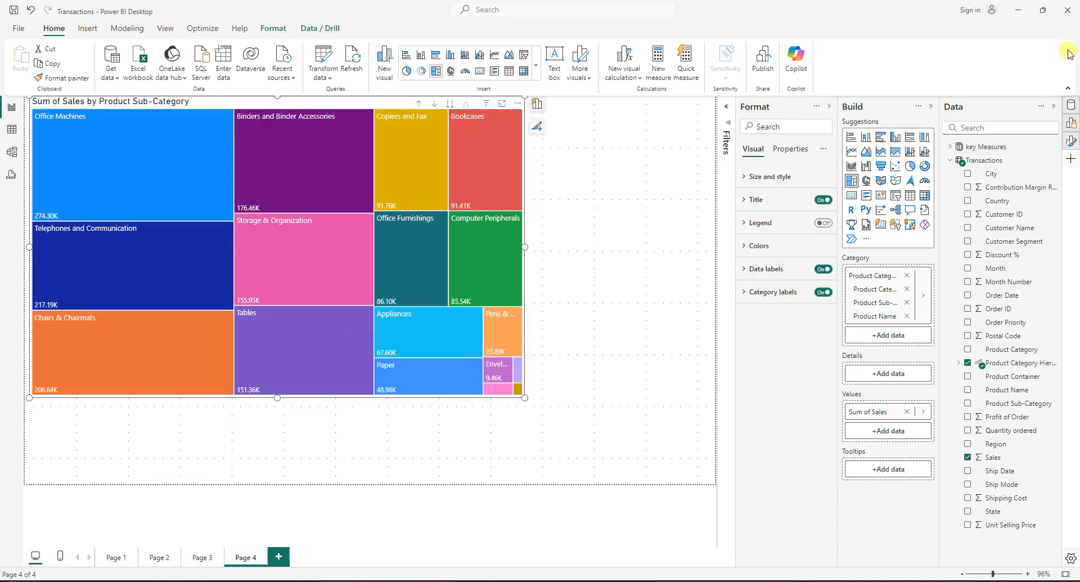
pyautogui.click(828, 106)
pyautogui.click(934, 108)
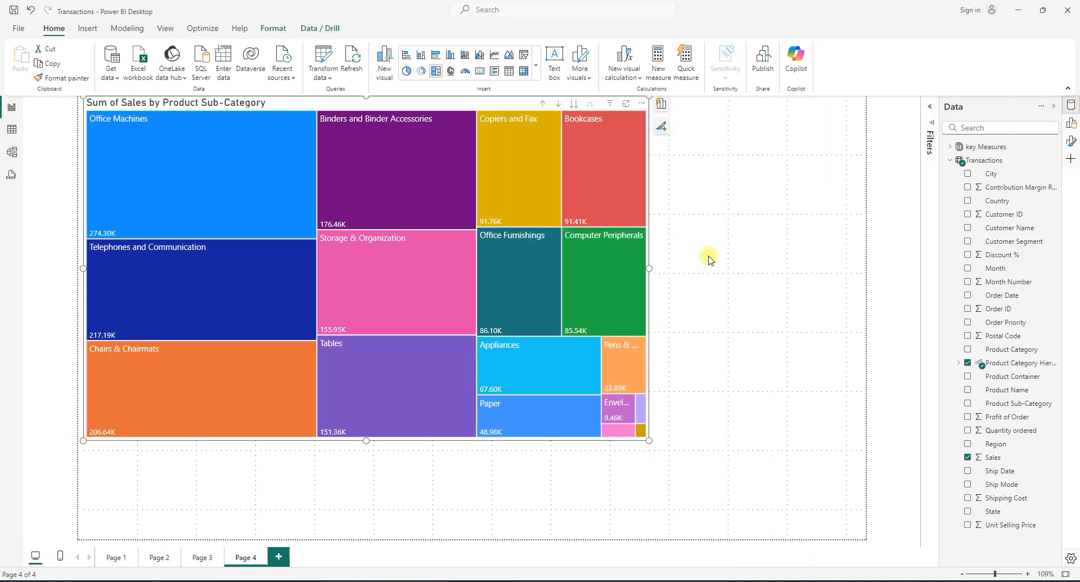
# Switch to Page 1 of the report to review its visuals
pyautogui.click(128, 560)
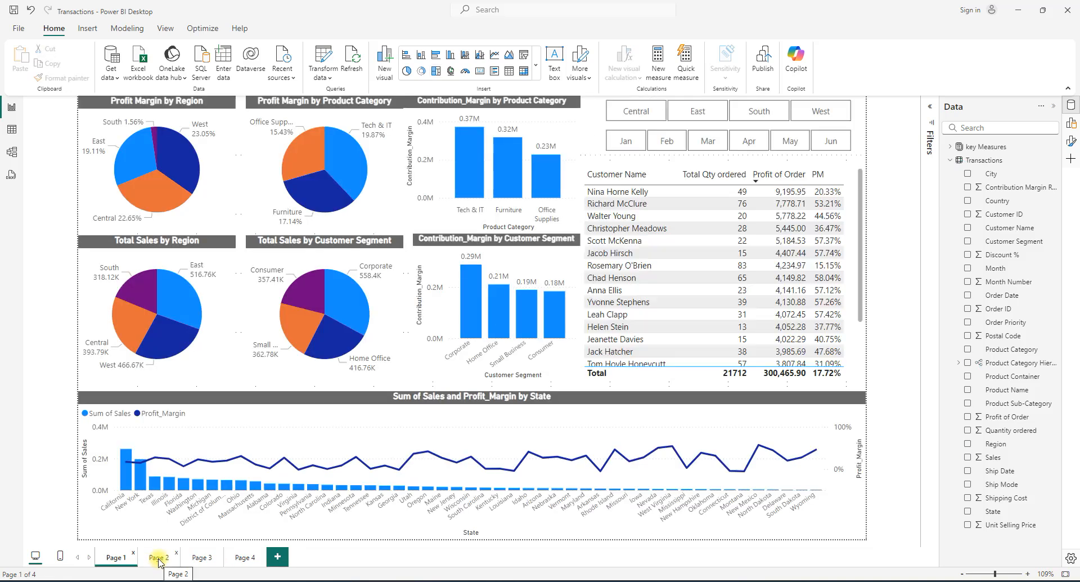